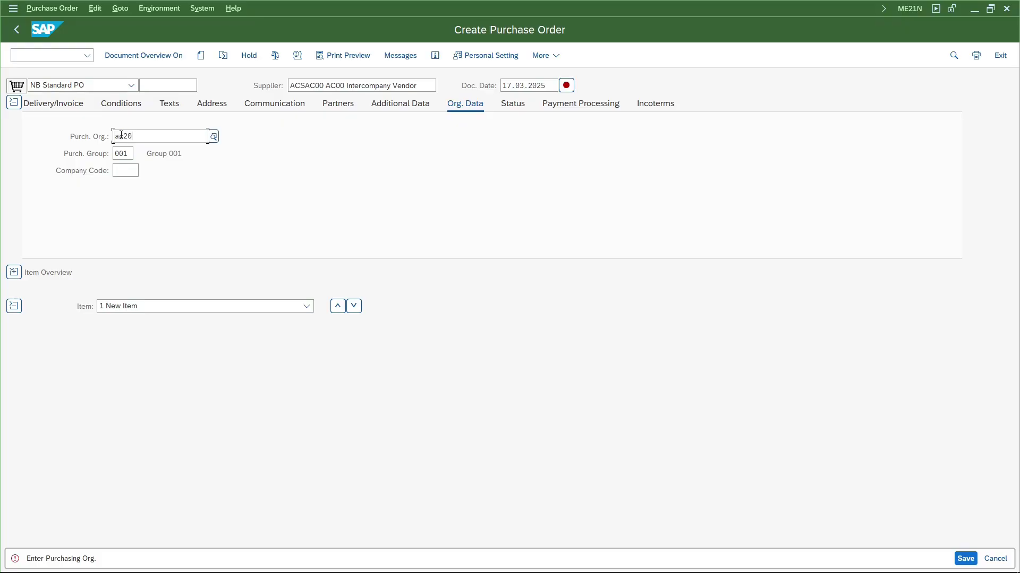
Step: Set the purchasing group to ACS and the company code to AC20 in the order's organizational data
key(Tab)
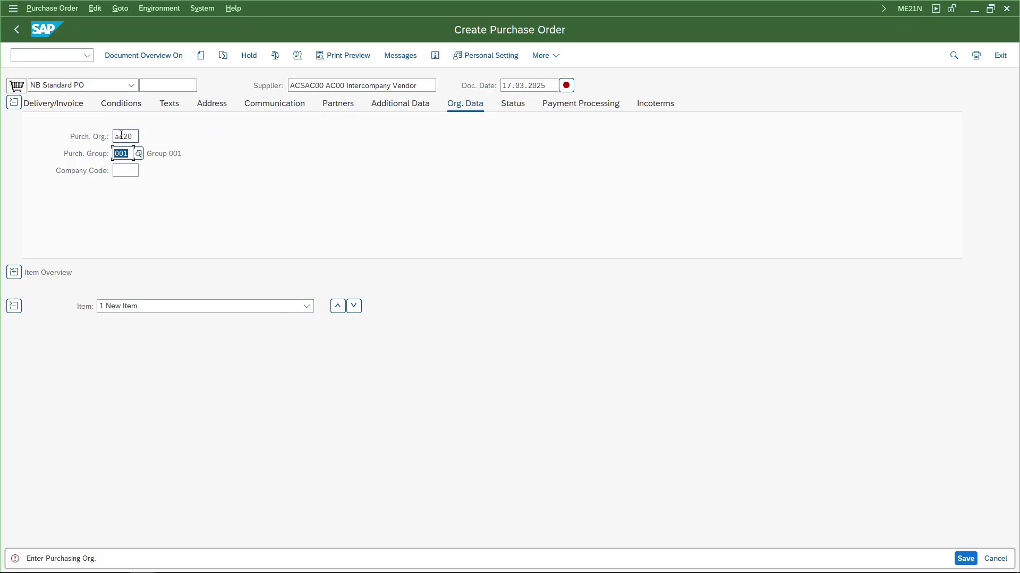
text(acs)
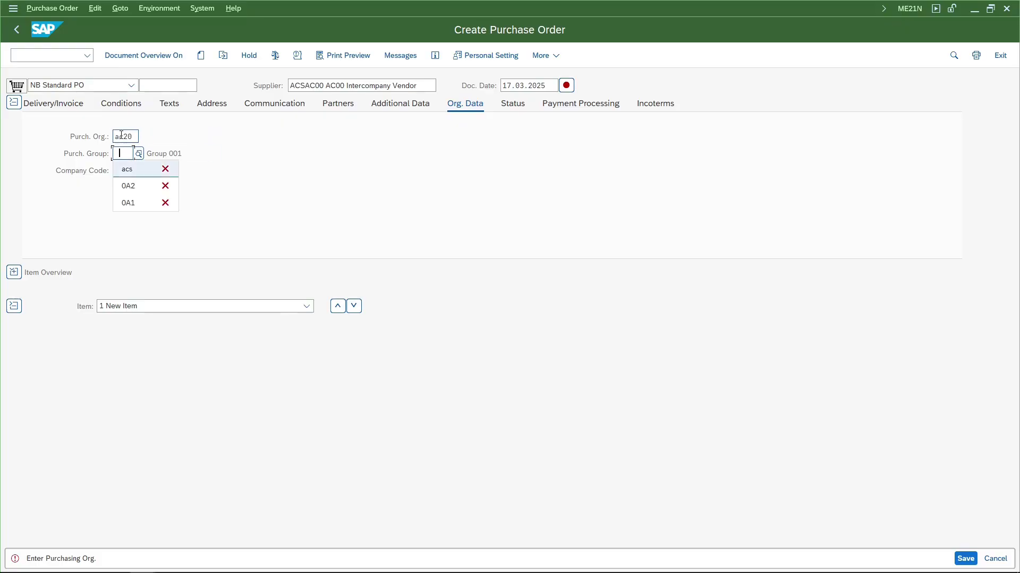
key(Tab)
text(ac20)
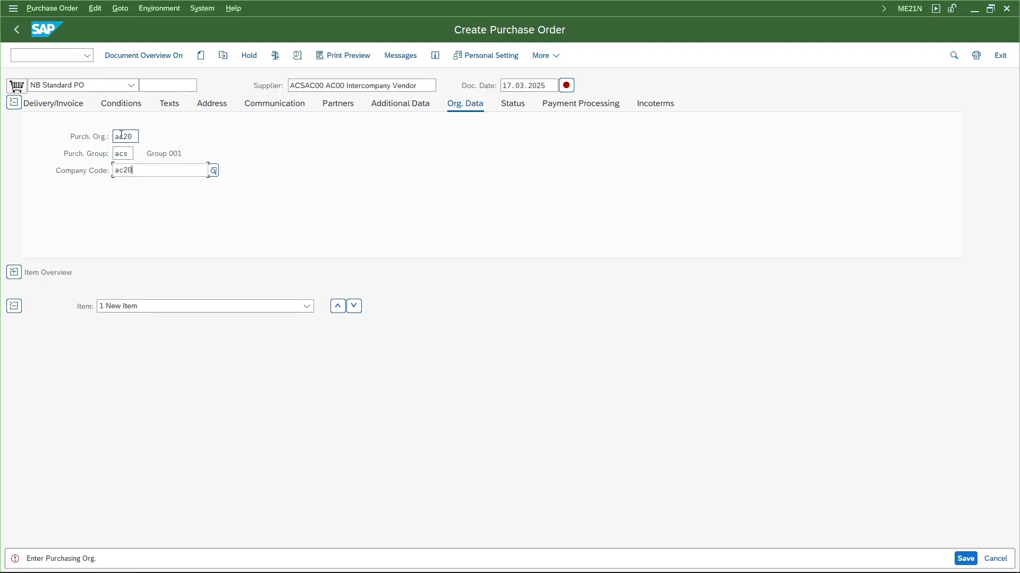
key(Tab)
Step: Expand the item overview and enter material ACS_SPORTSCAR with quantity 1 EA in the first item line
click(12, 274)
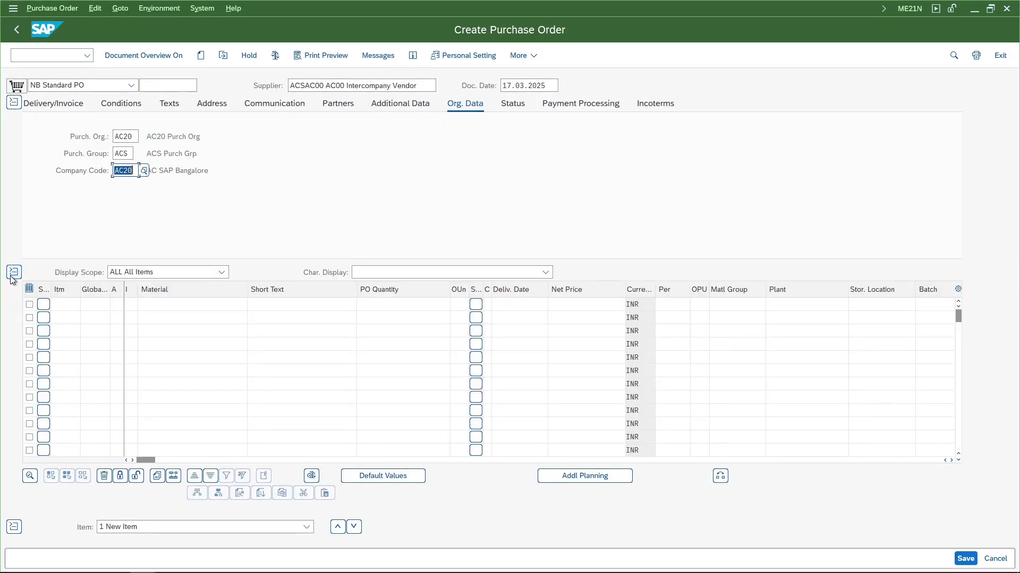
click(170, 311)
text(ac)
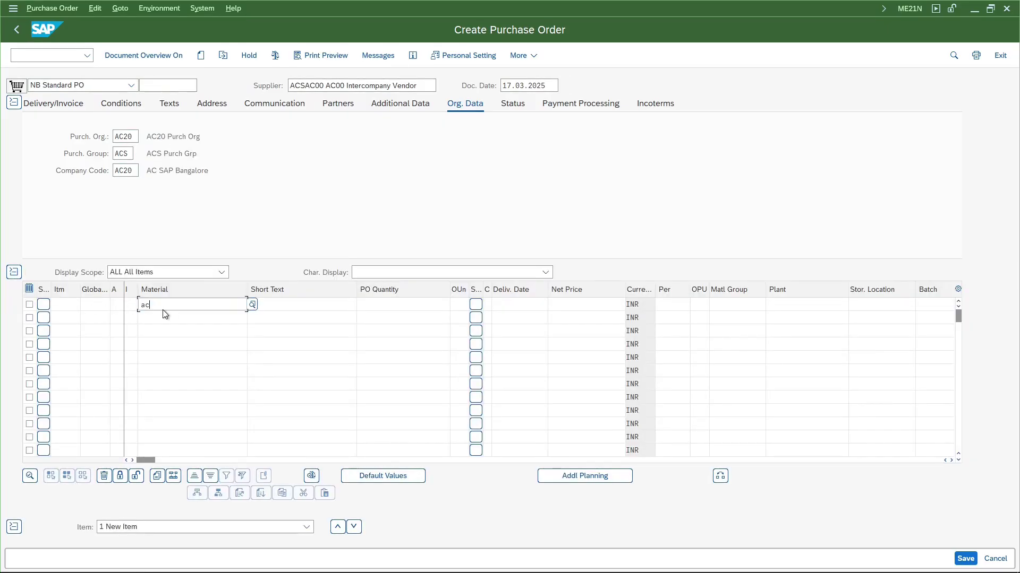
text(s_sportscar)
key(Tab)
key(Tab)
text(1)
key(Tab)
key(Tab)
key(Tab)
key(Tab)
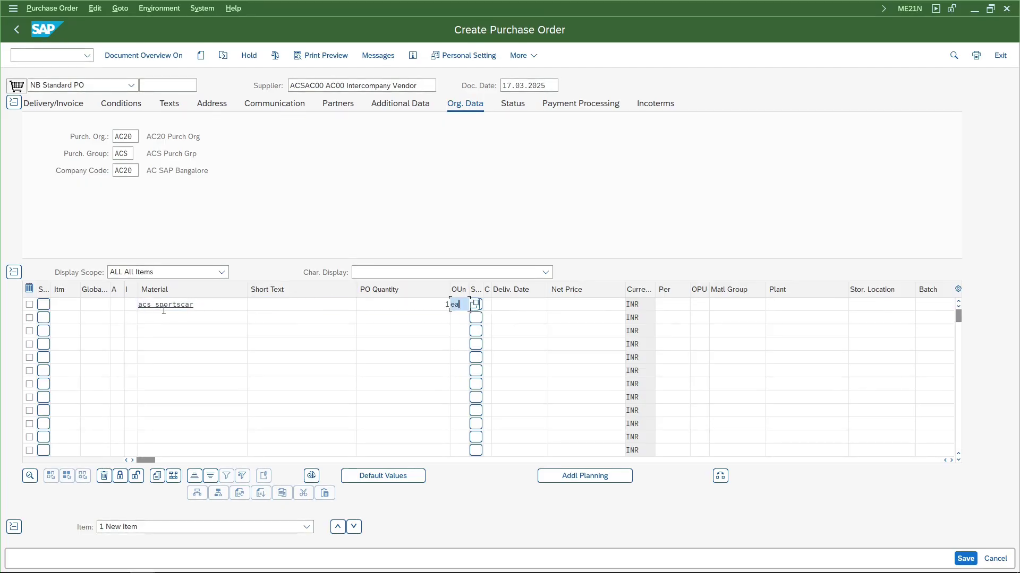
Step: Assign plant AC20 and storage location AC20 to the sports car item
click(813, 306)
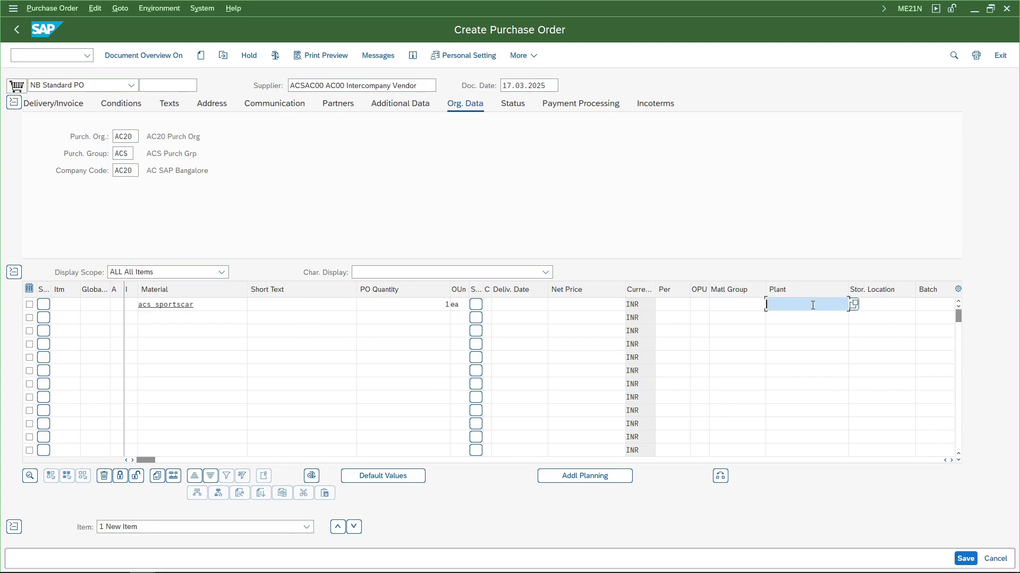
text(ac20)
key(Tab)
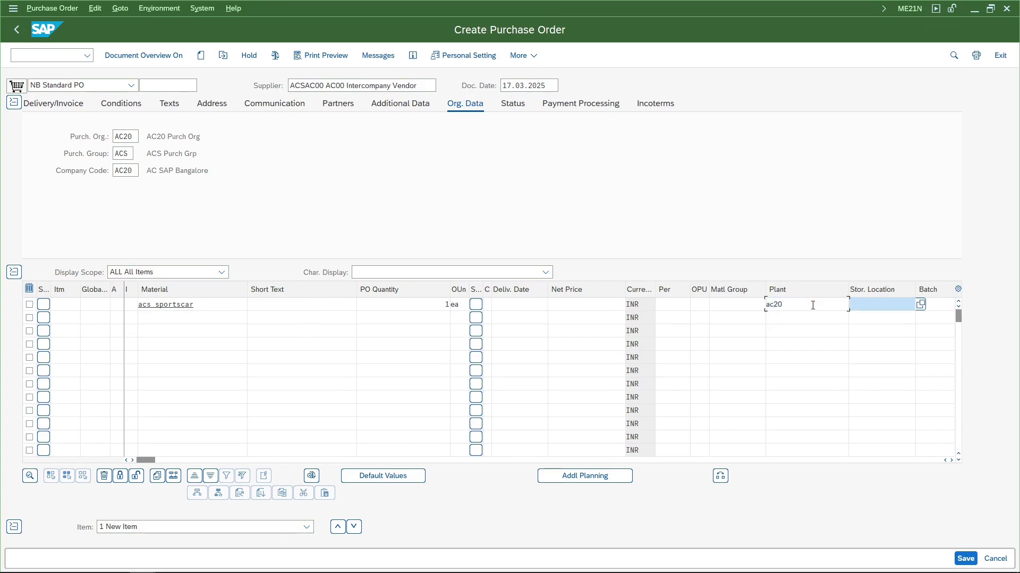
text(ac20)
key(Return)
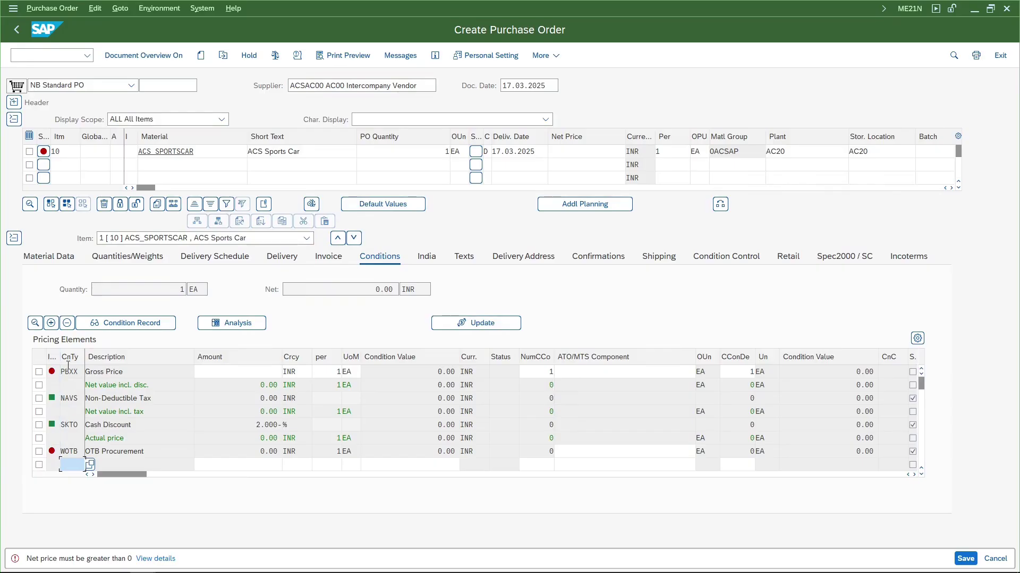
Step: Add condition type PB00 with an amount of 5,000,000 to the item's pricing elements
click(77, 372)
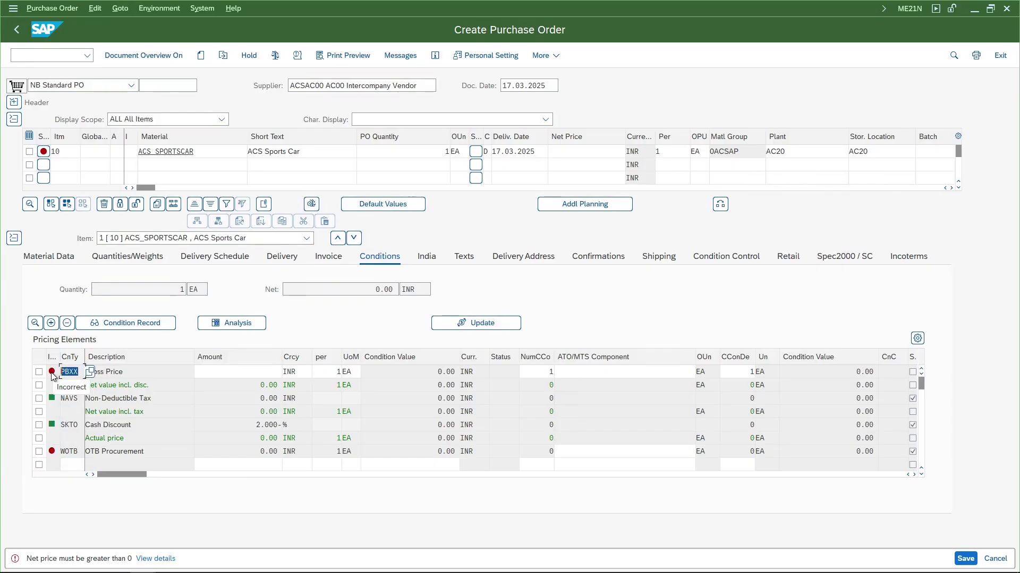
click(235, 378)
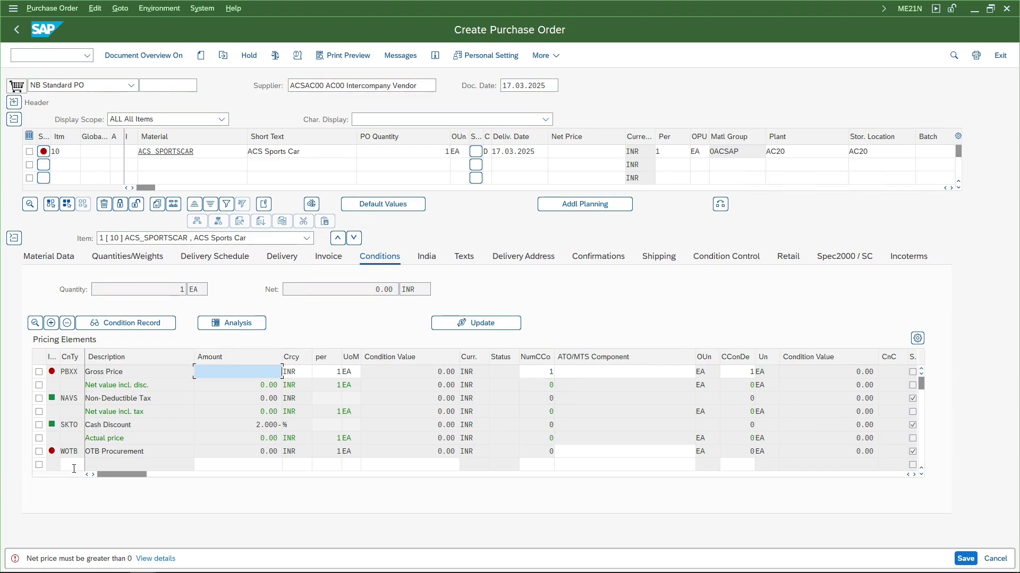
click(74, 468)
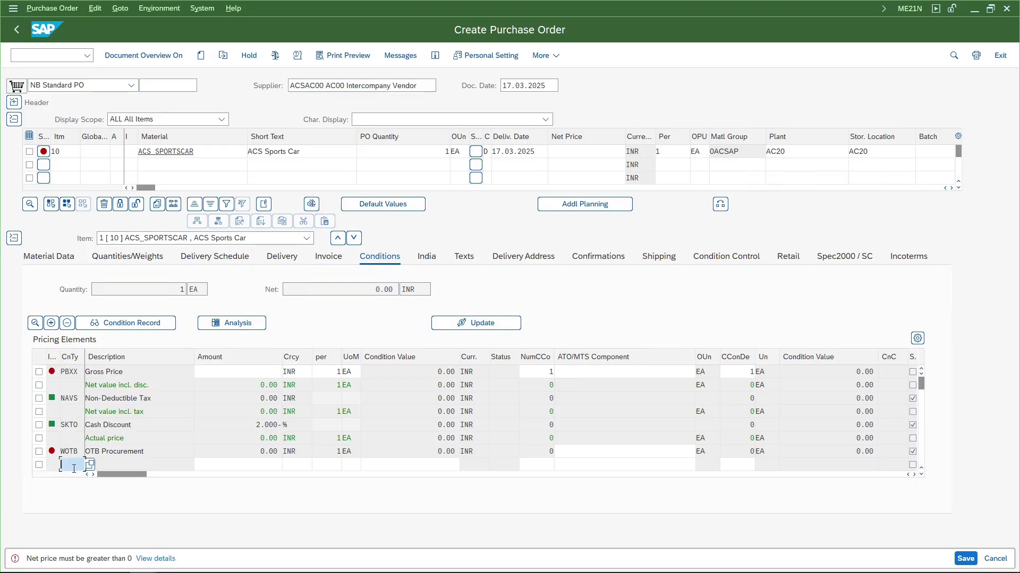
text(pb00)
key(Tab)
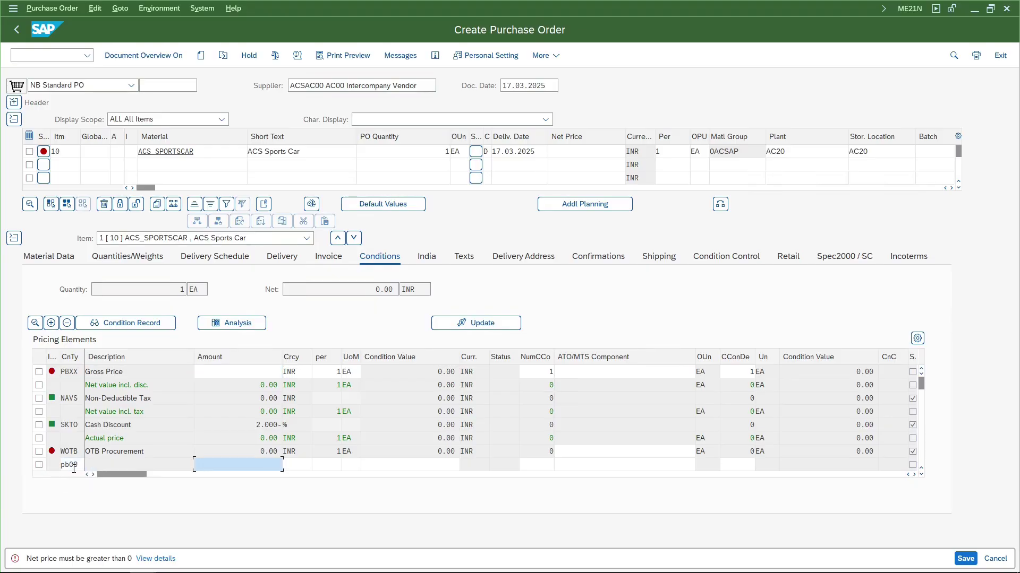
text(5)
key(Down)
key(Return)
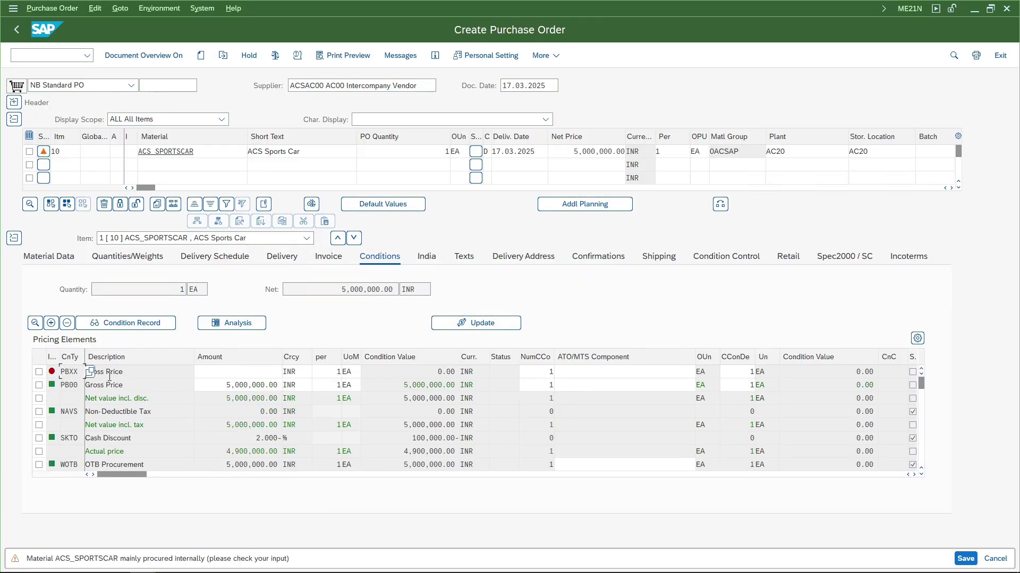
Step: Set the amount of the PBXX gross price condition to 5,000,000.00
click(235, 370)
key(Down)
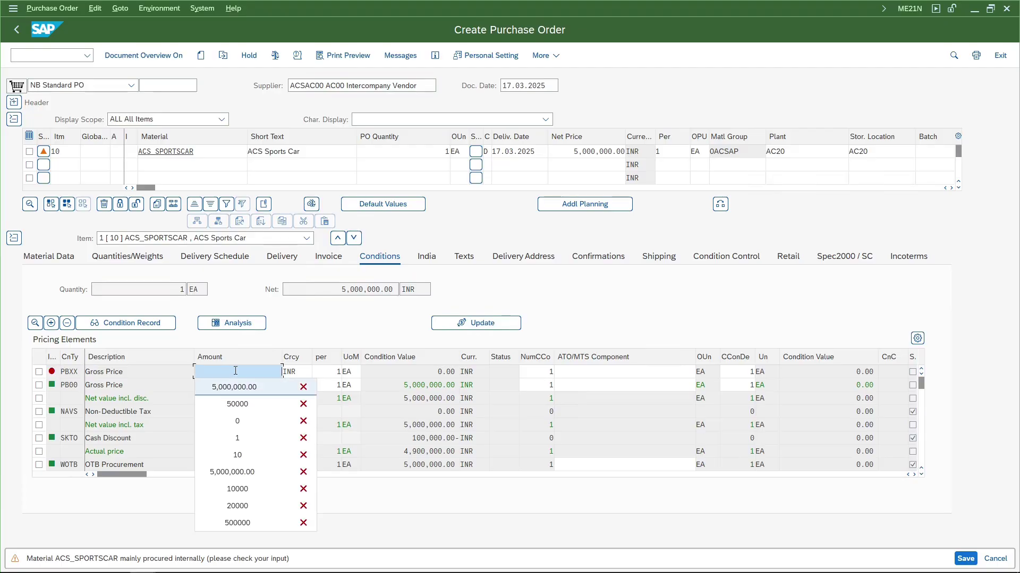
key(Return)
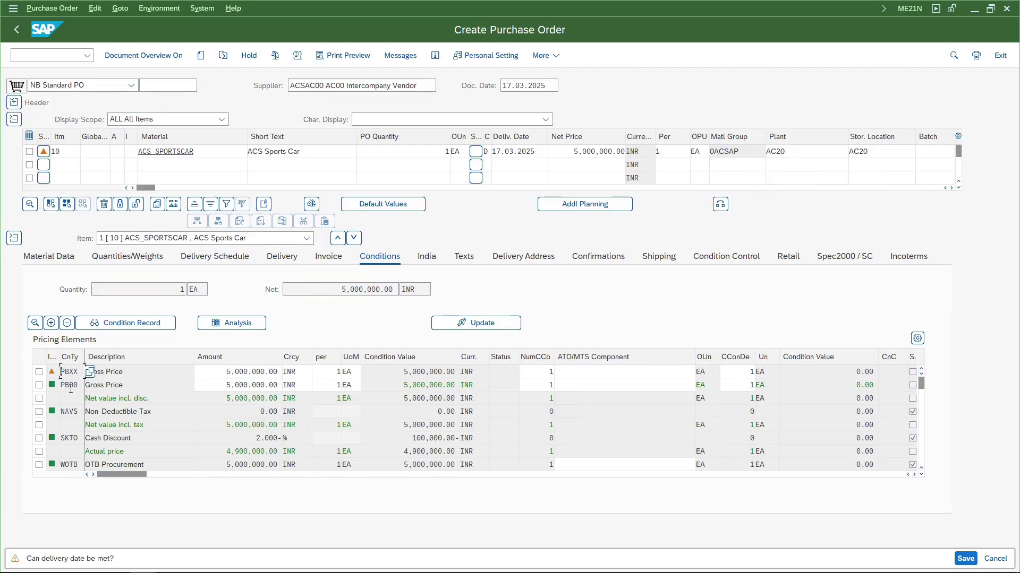
double_click(64, 385)
double_click(64, 372)
double_click(62, 385)
key(Tab)
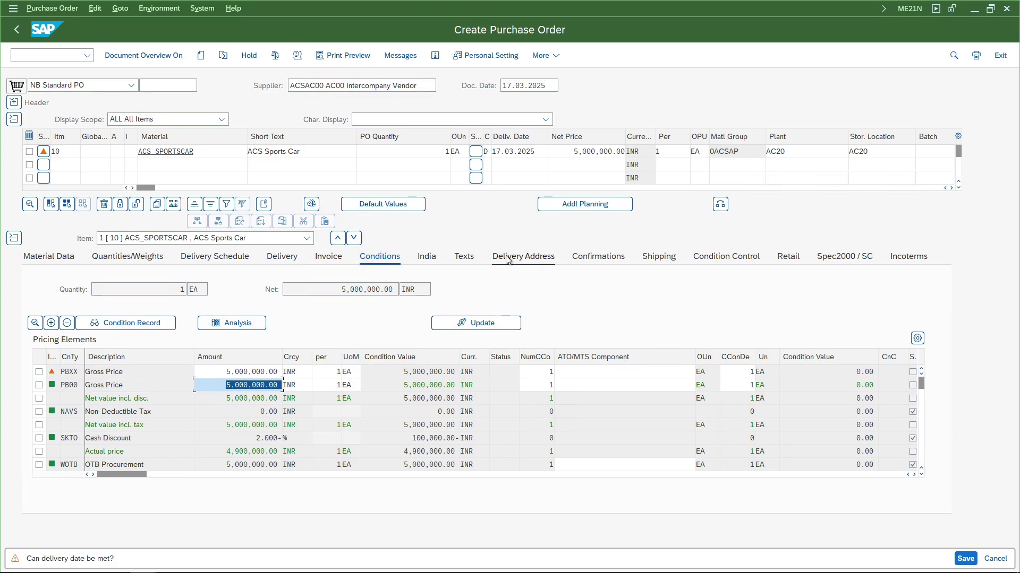
Step: Examine the item's shipping data: delivery type, shipping point, sales organization, division and customer
click(657, 260)
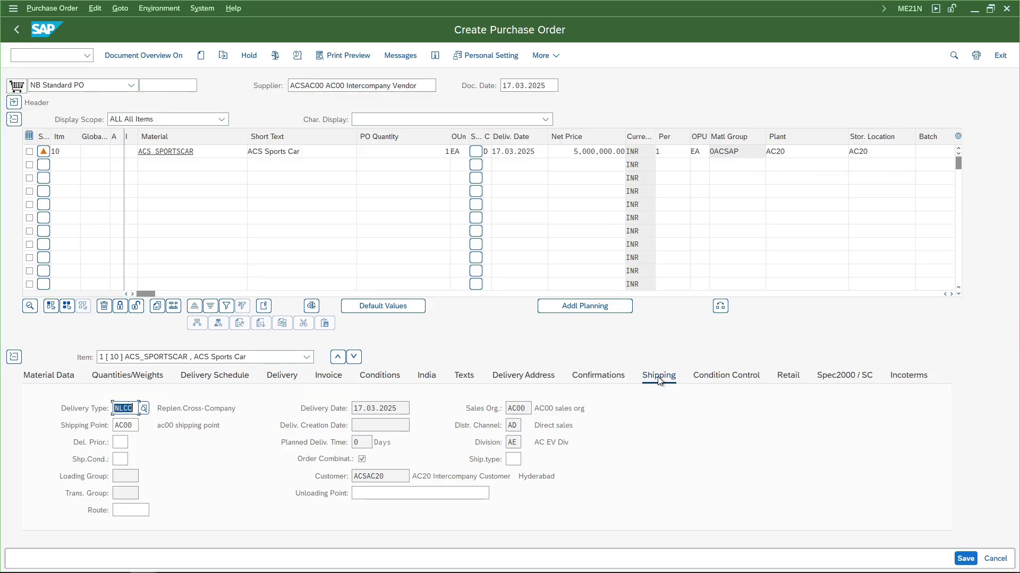
click(134, 409)
drag(134, 411, 109, 408)
drag(136, 426, 108, 427)
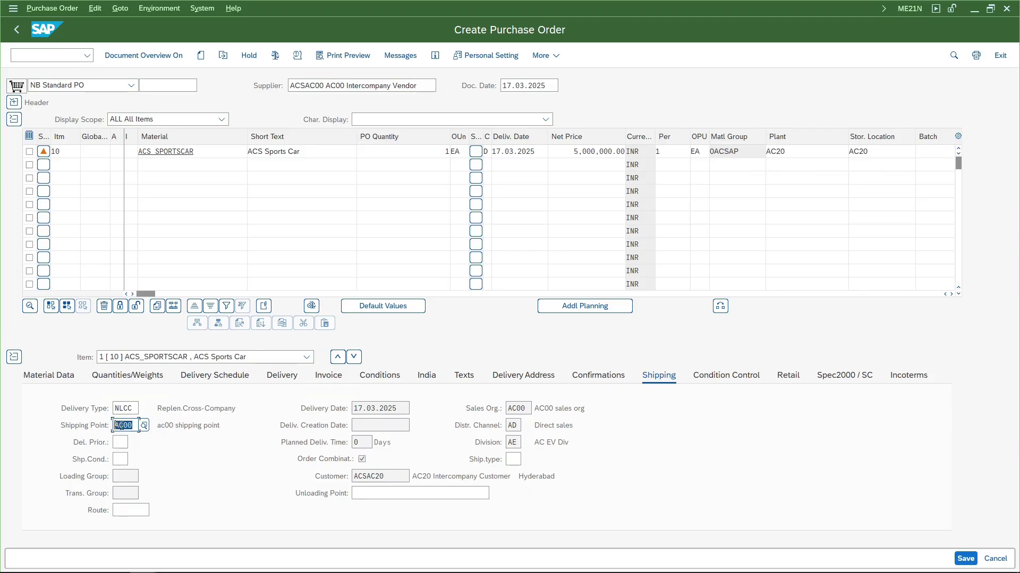
click(134, 426)
drag(526, 409, 506, 409)
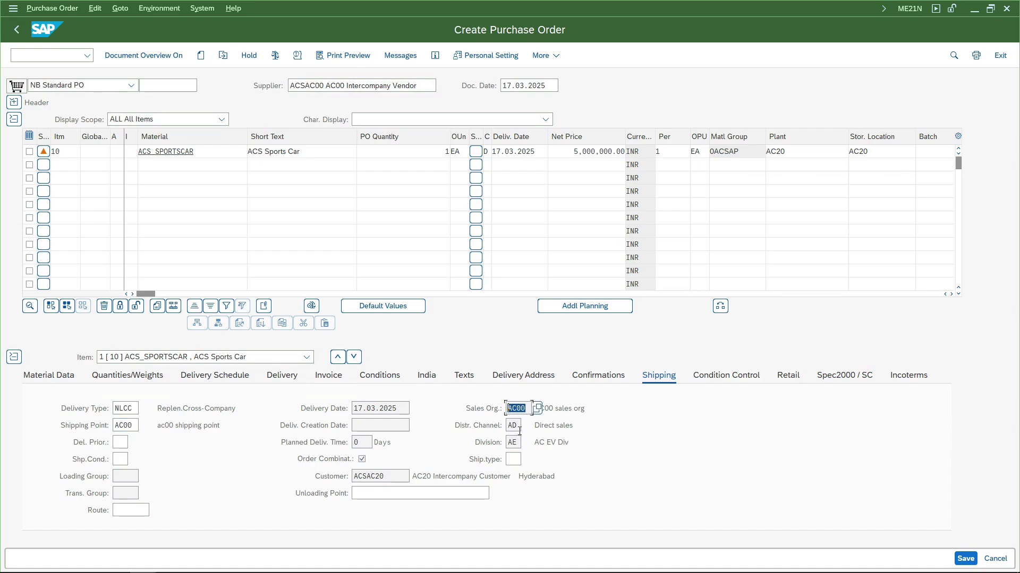
drag(517, 443, 500, 445)
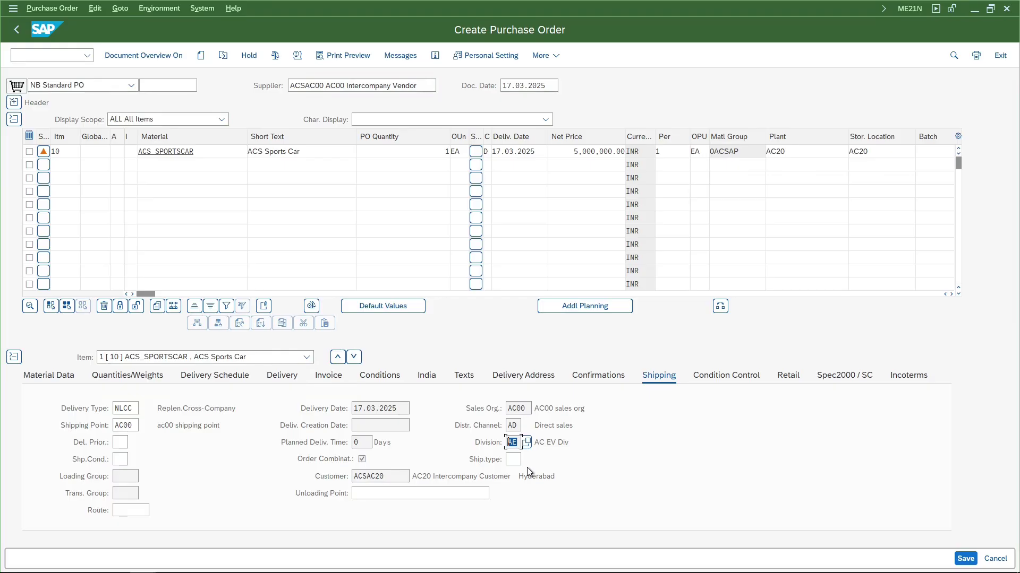
drag(409, 476, 352, 476)
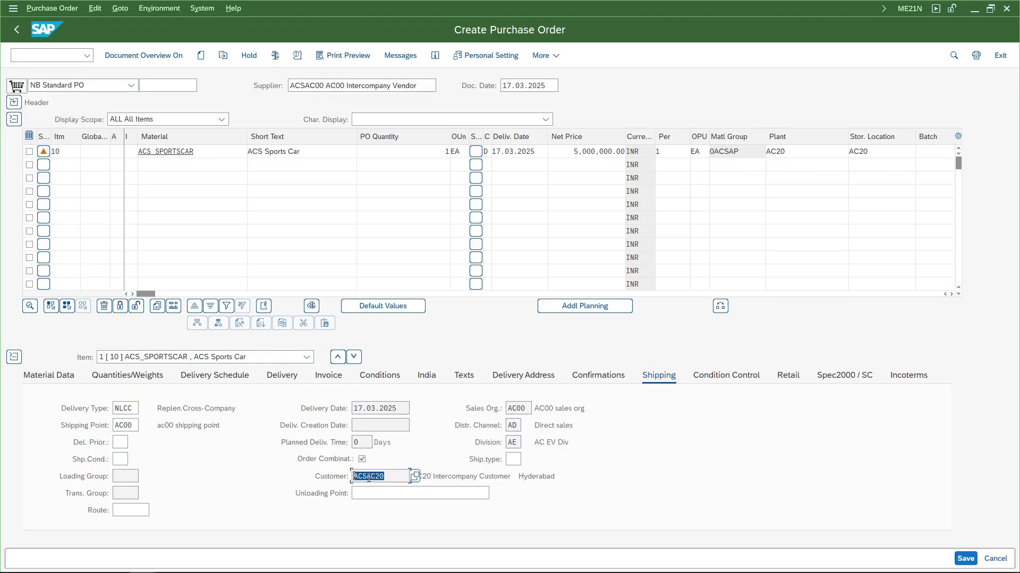
click(400, 480)
drag(388, 473, 349, 480)
click(406, 481)
Step: Save the purchase order and open the saved document using its copied number
click(965, 559)
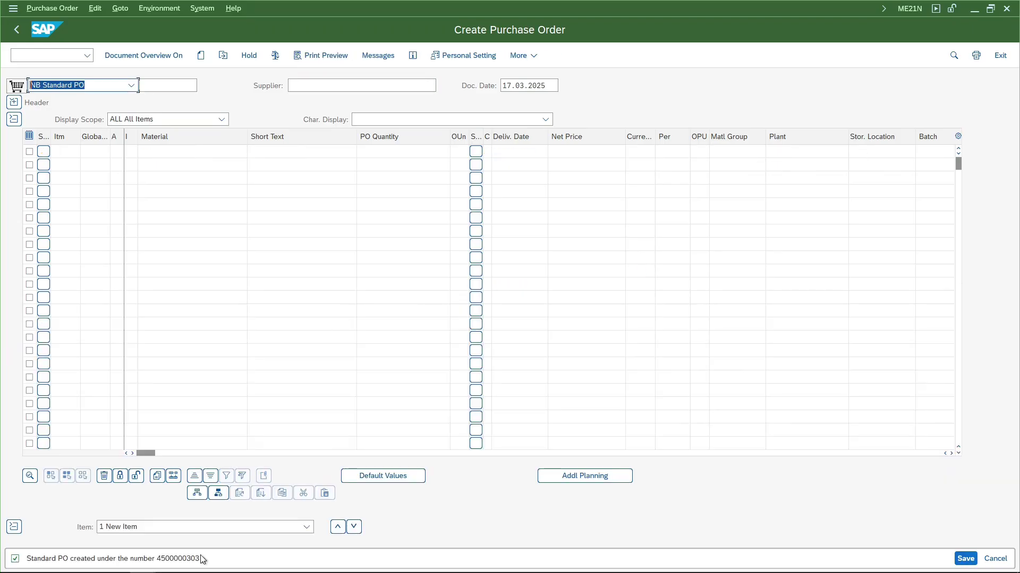
double_click(160, 562)
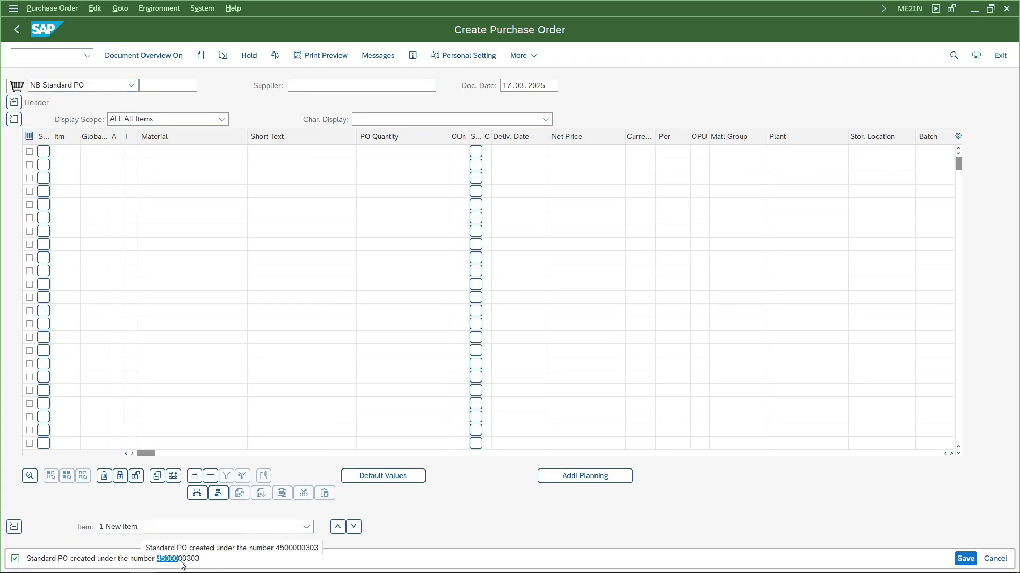
click(53, 57)
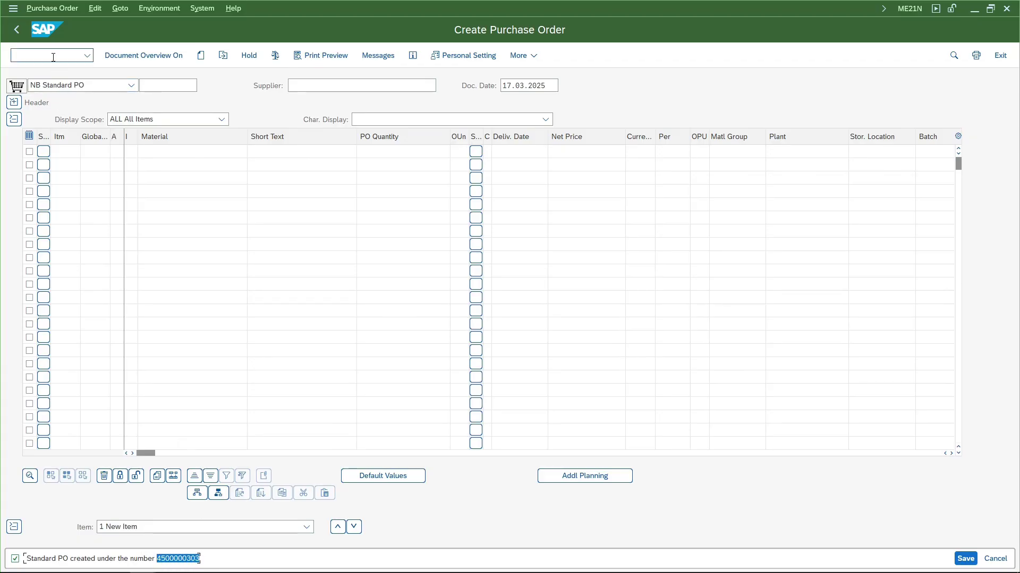
click(224, 56)
key(ctrl+c)
key(Return)
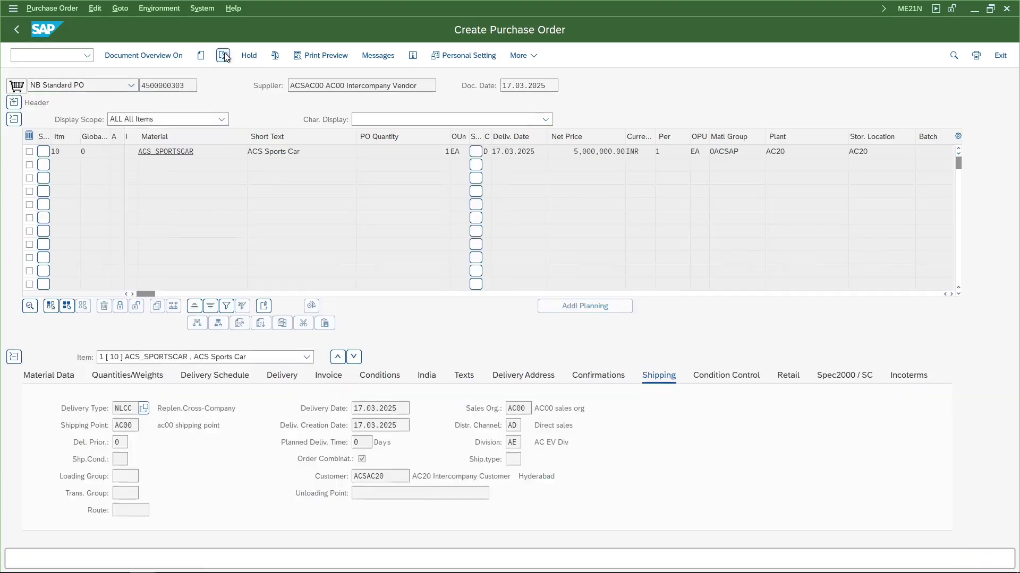
Step: Open transaction VL10D in a new session
click(70, 55)
text(/ovl10d)
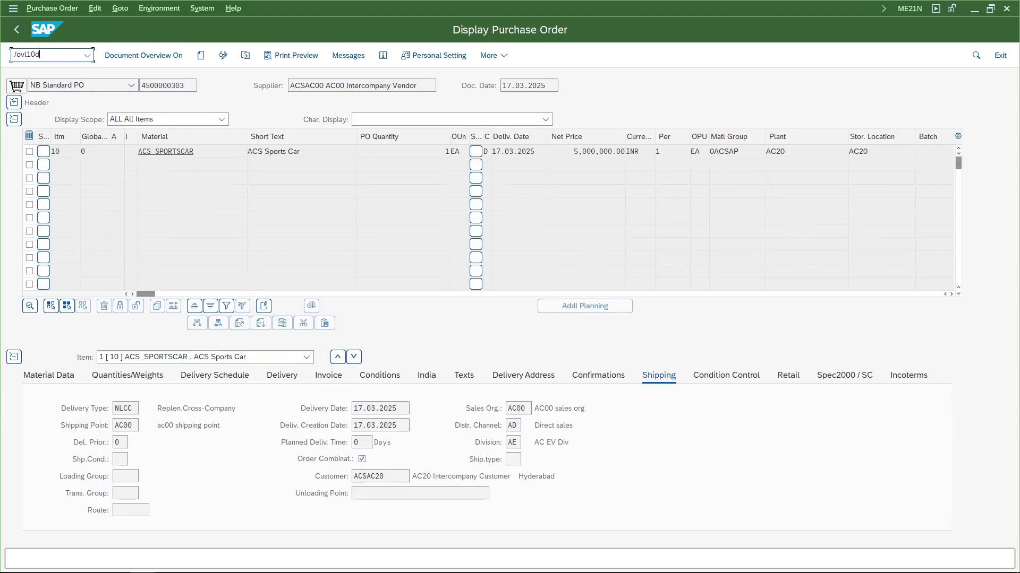
key(Return)
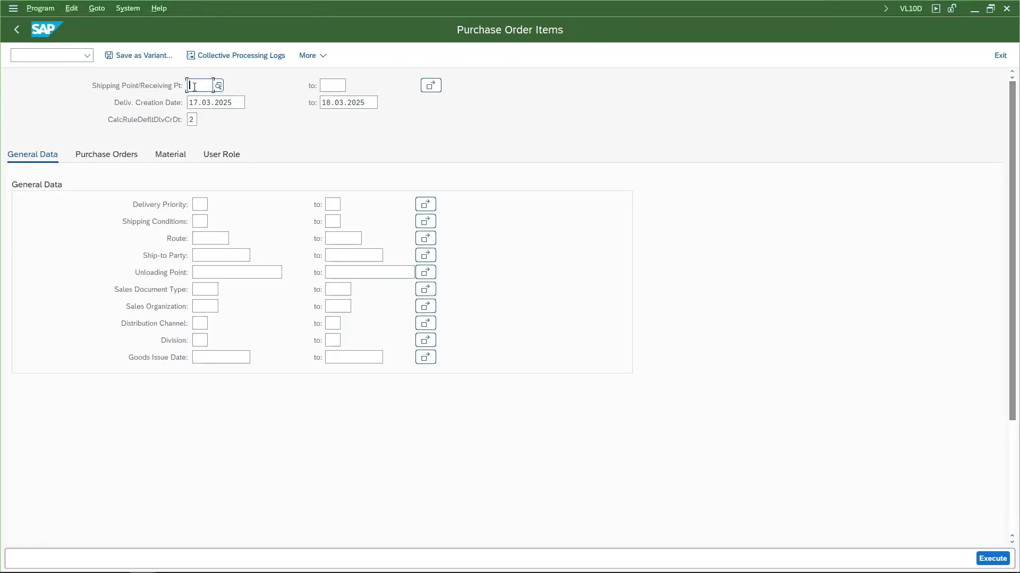
Step: List the purchase order items due for shipping, filtered by shipping point AC00 and the copied purchase order number
text(a100)
key(Tab)
double_click(213, 85)
click(117, 154)
click(223, 205)
key(ctrl+v)
click(223, 205)
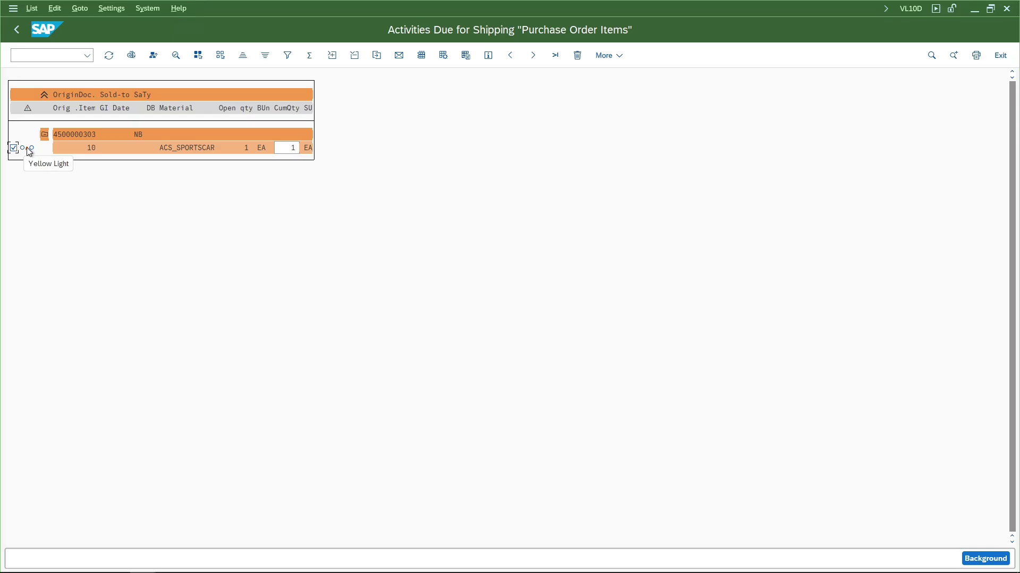
Step: Create the ACS_SPORTSCAR item's delivery in the background and display the details of the resulting delivery line
click(987, 562)
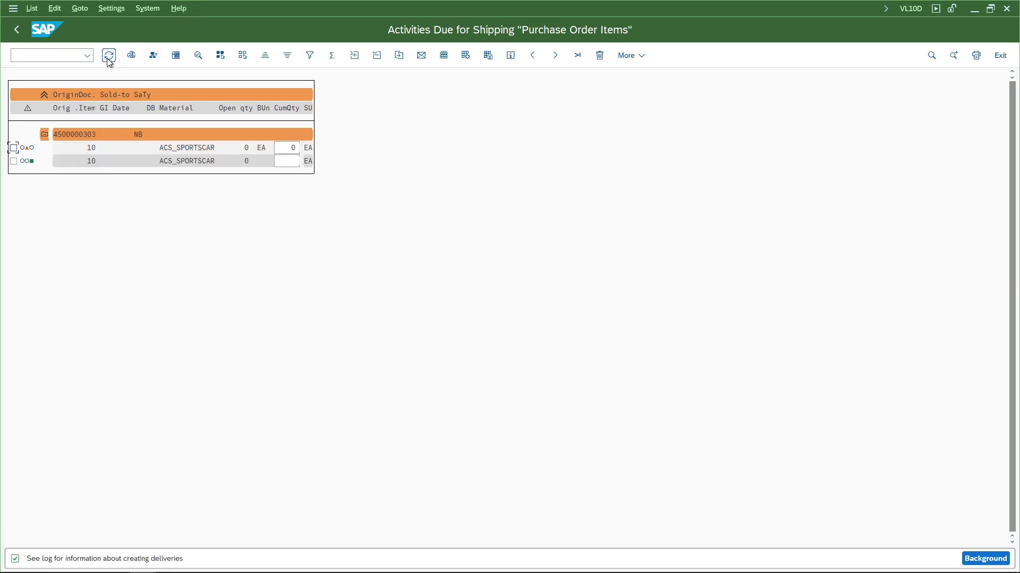
click(13, 161)
click(198, 55)
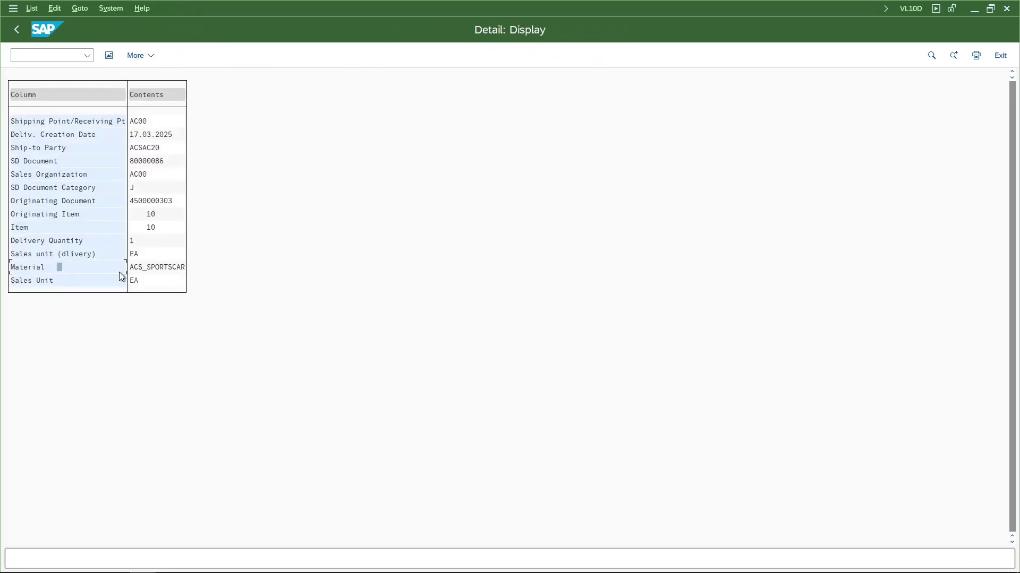
Step: Copy the SD document number of the delivery from the detail display
key(Up)
key(Up)
key(Up)
key(Up)
key(Up)
key(Up)
key(Up)
key(Up)
click(140, 162)
mouse_move(141, 161)
mouse_down()
mouse_move(164, 161)
mouse_move(124, 164)
mouse_up()
Step: Open the outbound delivery for editing in transaction VL02N in a new session
click(58, 56)
text(/oVL03N)
key(Return)
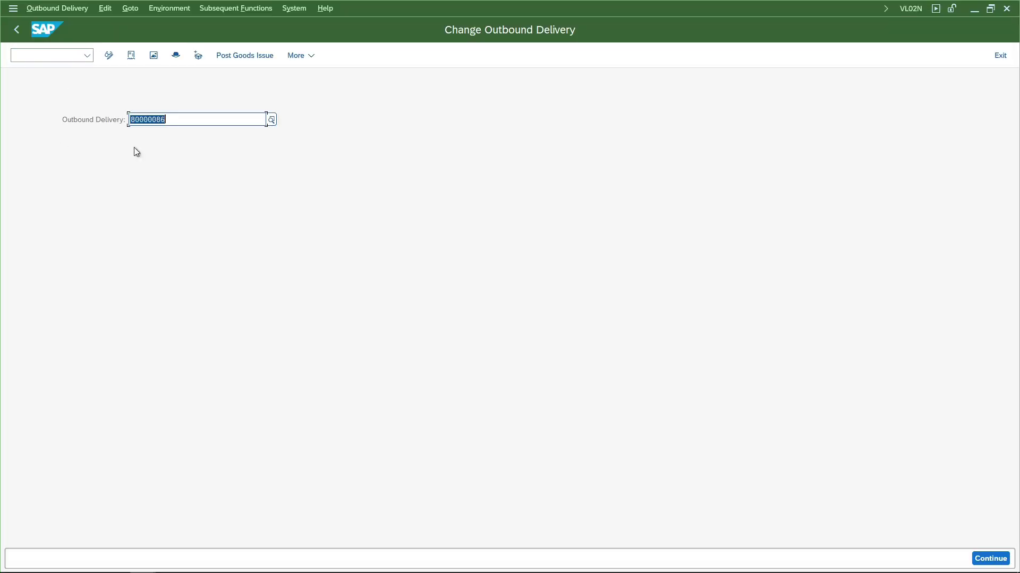
key(Return)
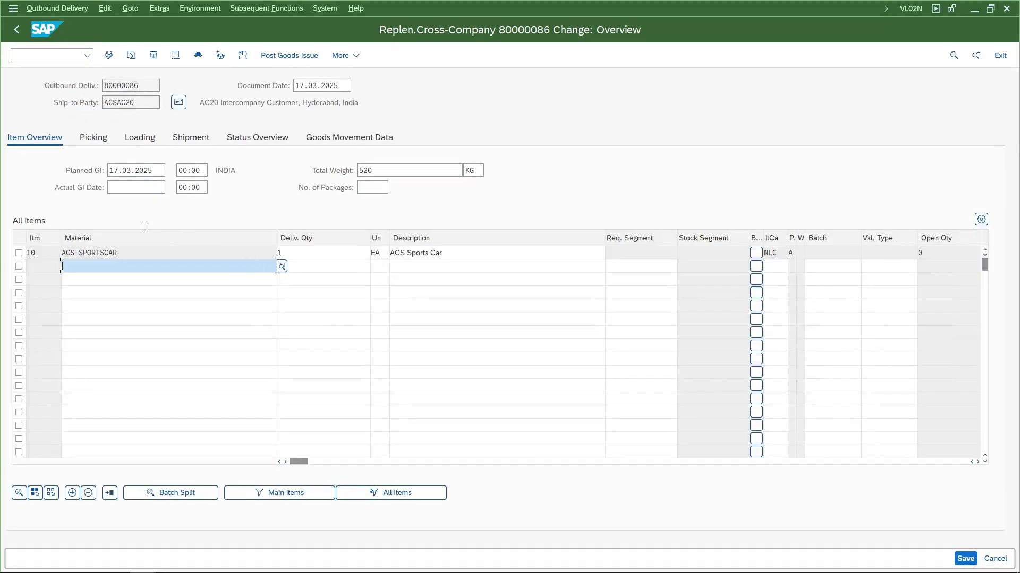
Step: Enter storage location AC00 and picked quantity 1 for the sports car in the delivery's picking data
click(103, 141)
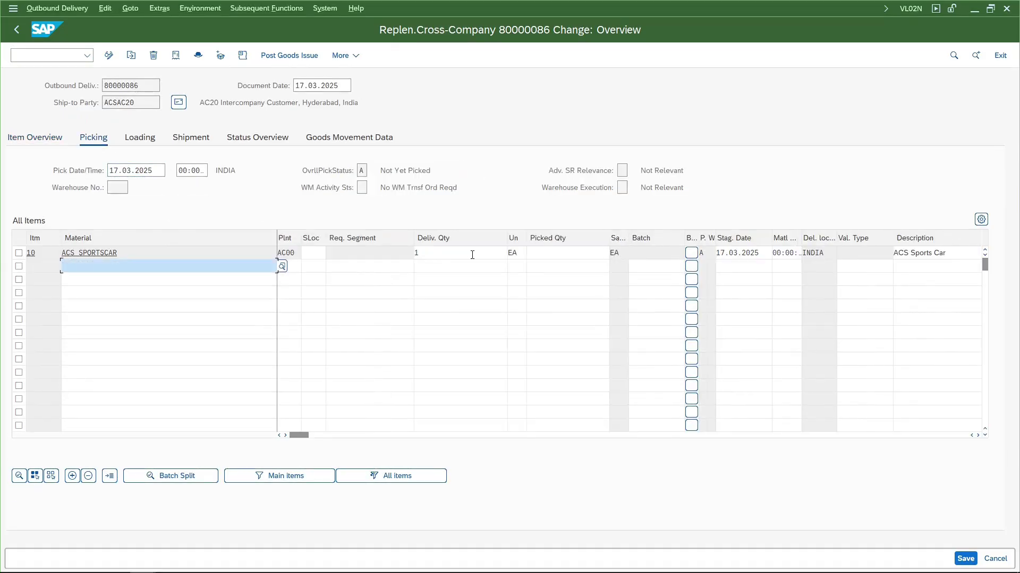
click(313, 254)
text(ac00)
key(Tab)
key(Tab)
key(Tab)
text(1)
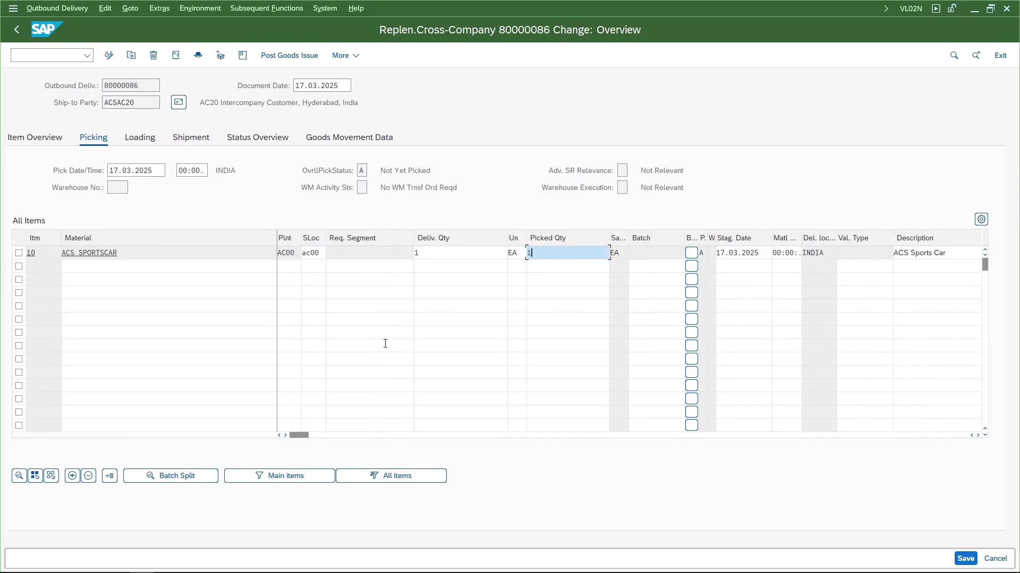
Step: Post the goods issue for the picked delivery and display its document flow in transaction VL03N
click(270, 58)
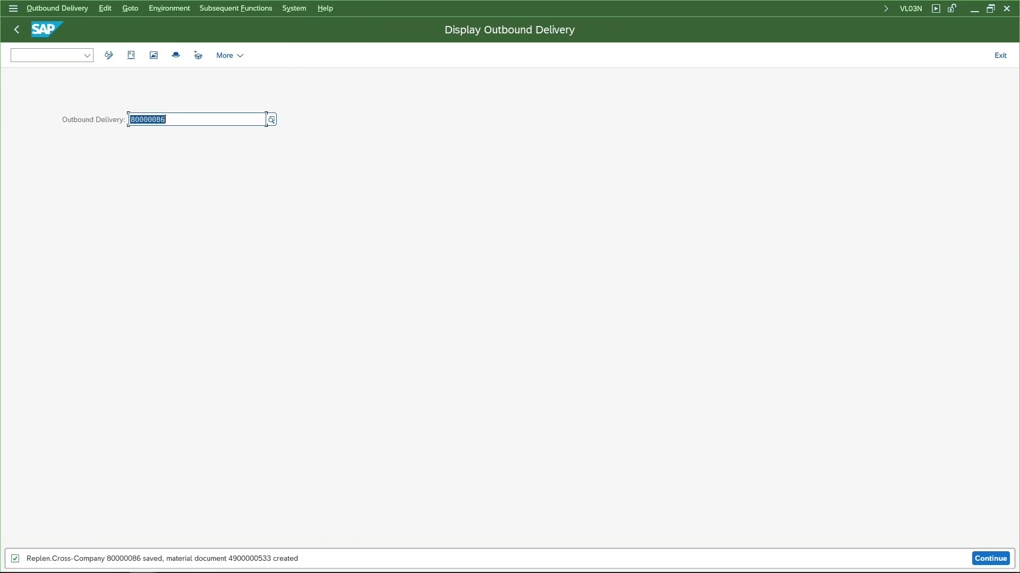
click(131, 59)
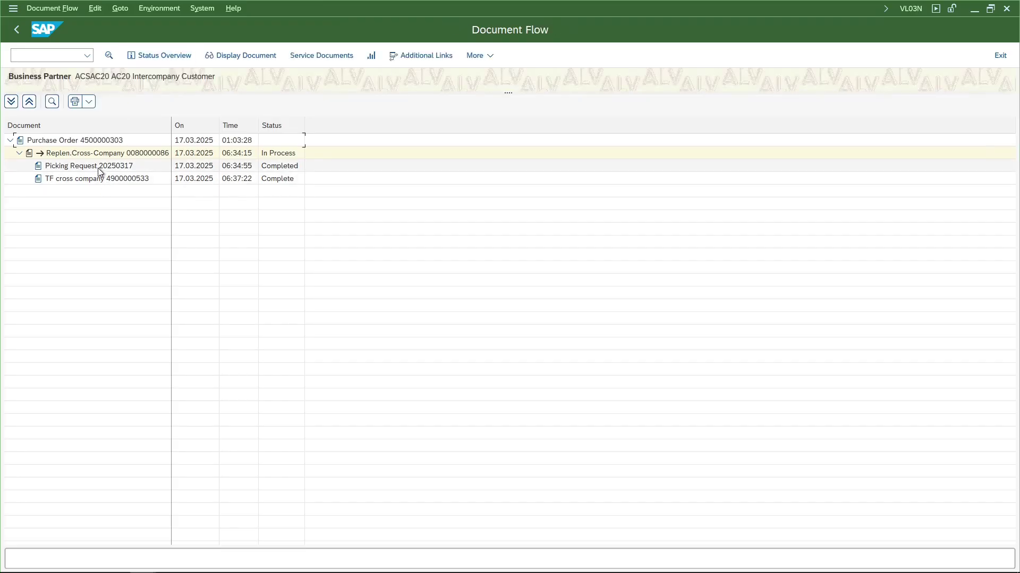
Step: Display the TF cross company material document from the document flow and list its FI documents under the document information
click(93, 178)
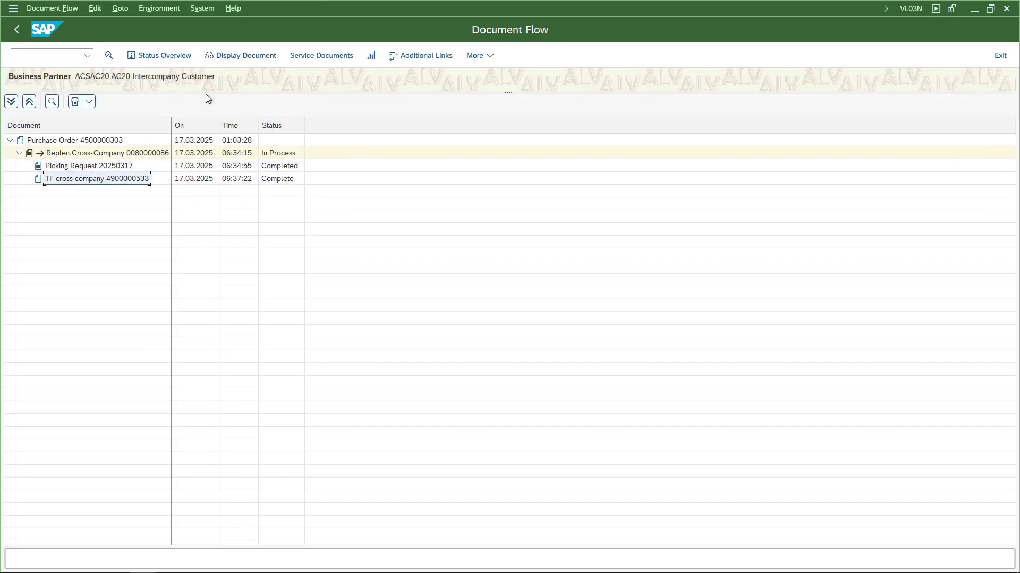
click(237, 55)
click(118, 122)
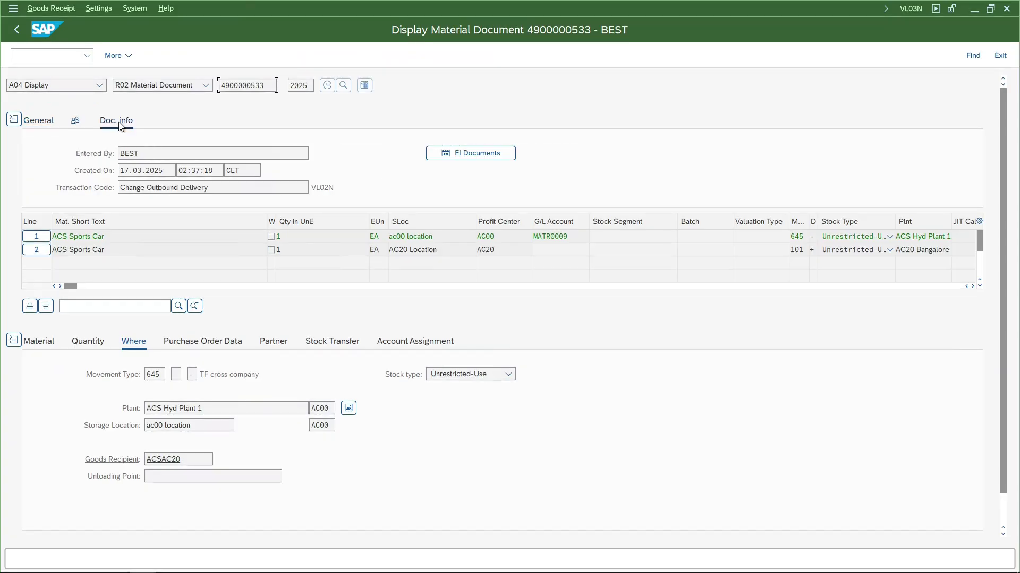
click(499, 156)
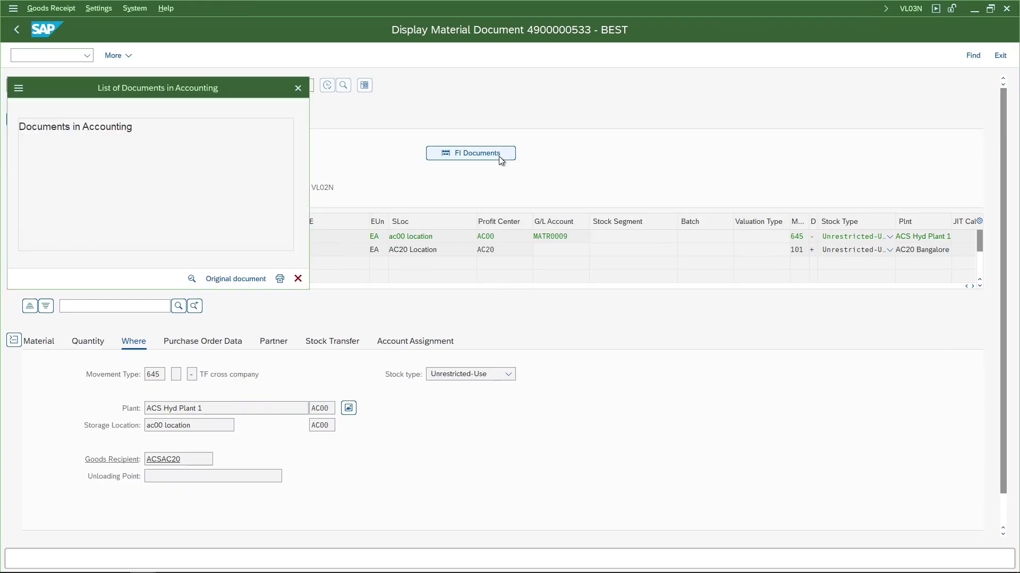
Step: Compare the company codes of the two accounting documents in the list of documents in accounting
click(96, 160)
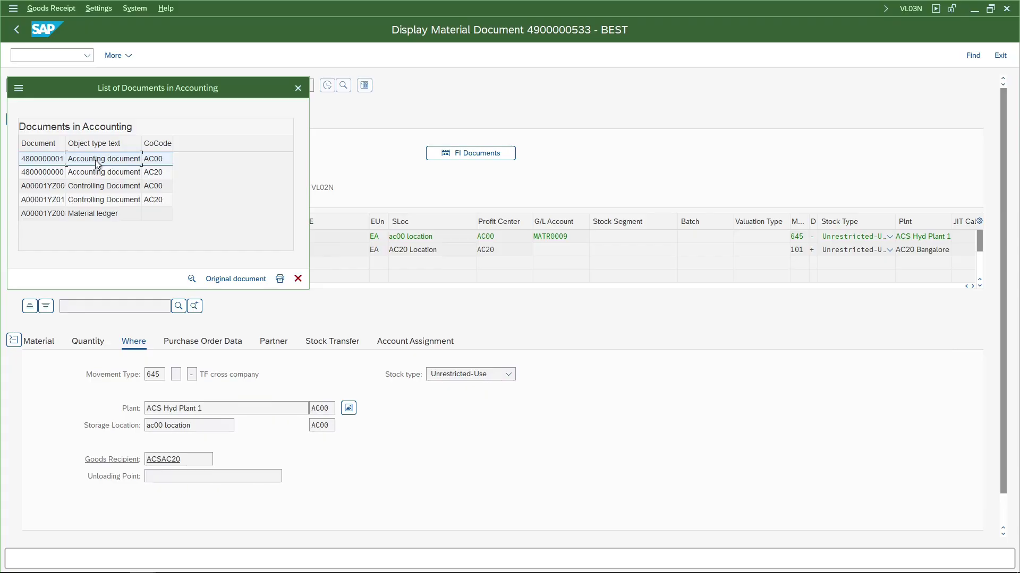
click(159, 158)
click(150, 175)
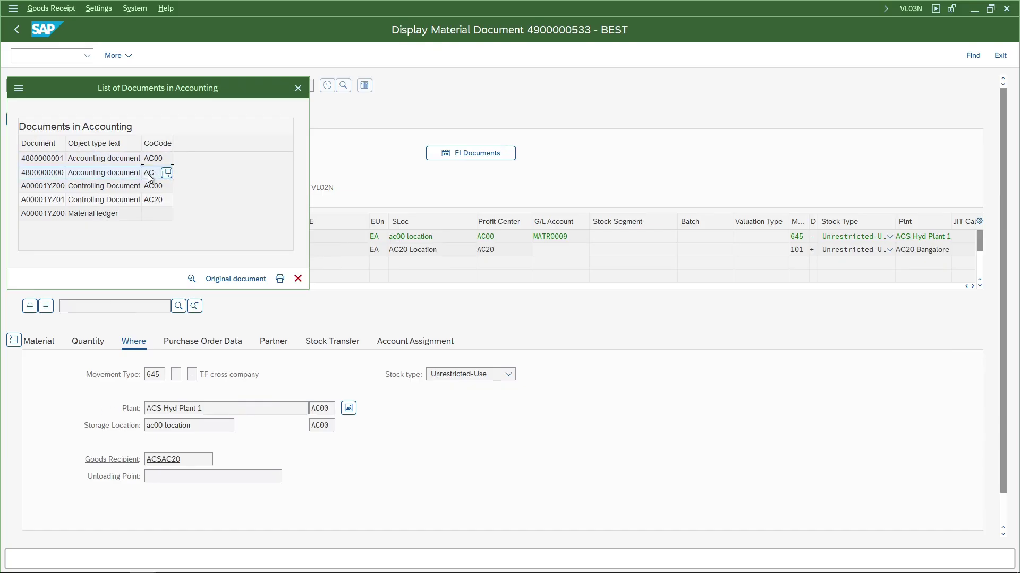
click(128, 162)
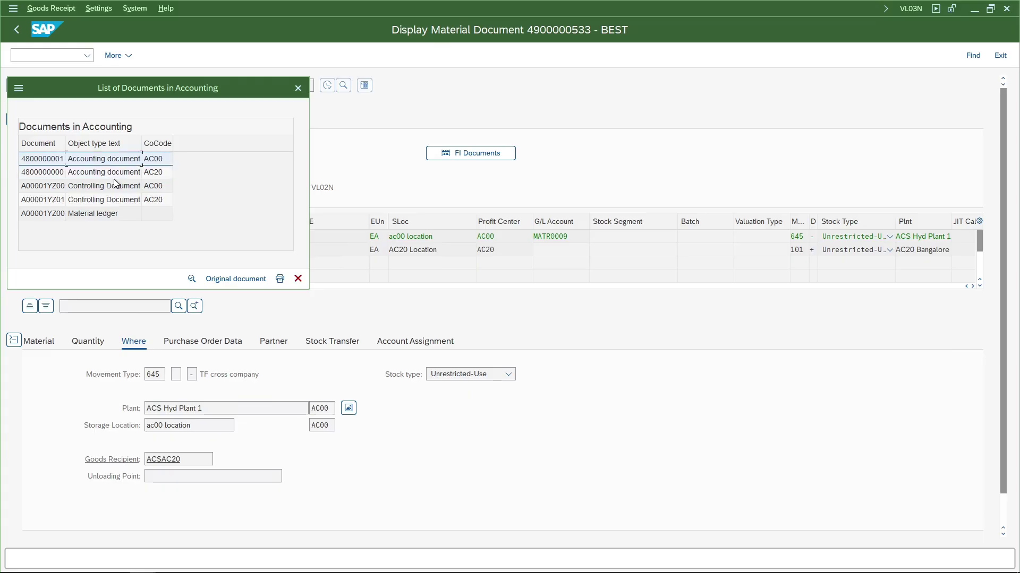
click(113, 178)
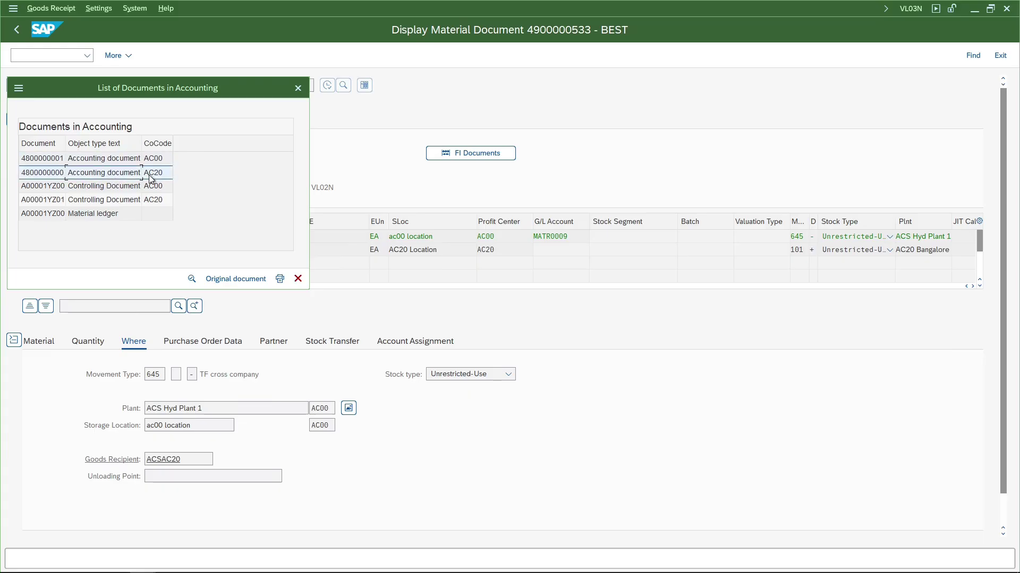
Step: Display the AC00 accounting document, examine its FG Inventory and COGS postings, and return to the document list
double_click(109, 165)
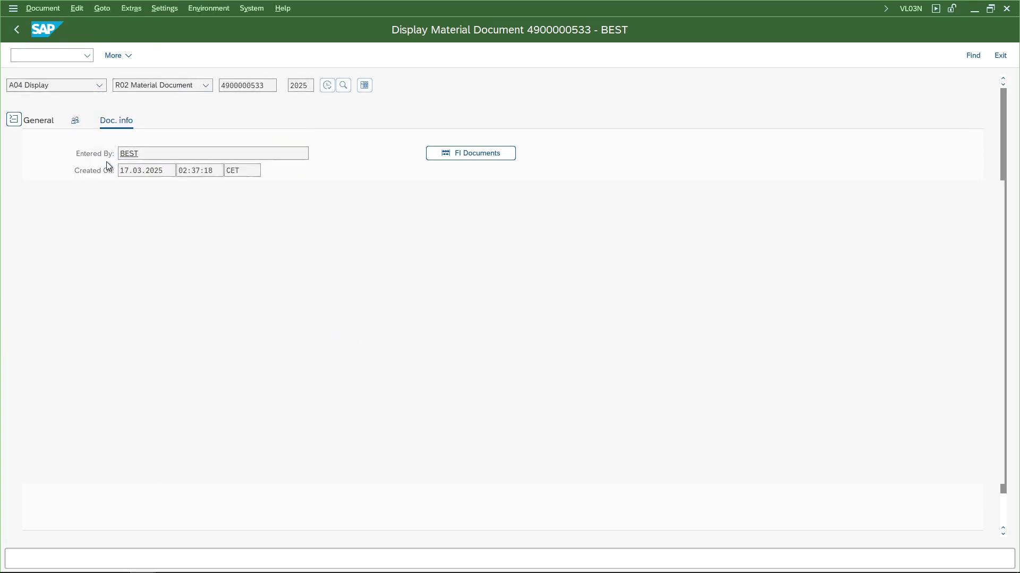
click(198, 228)
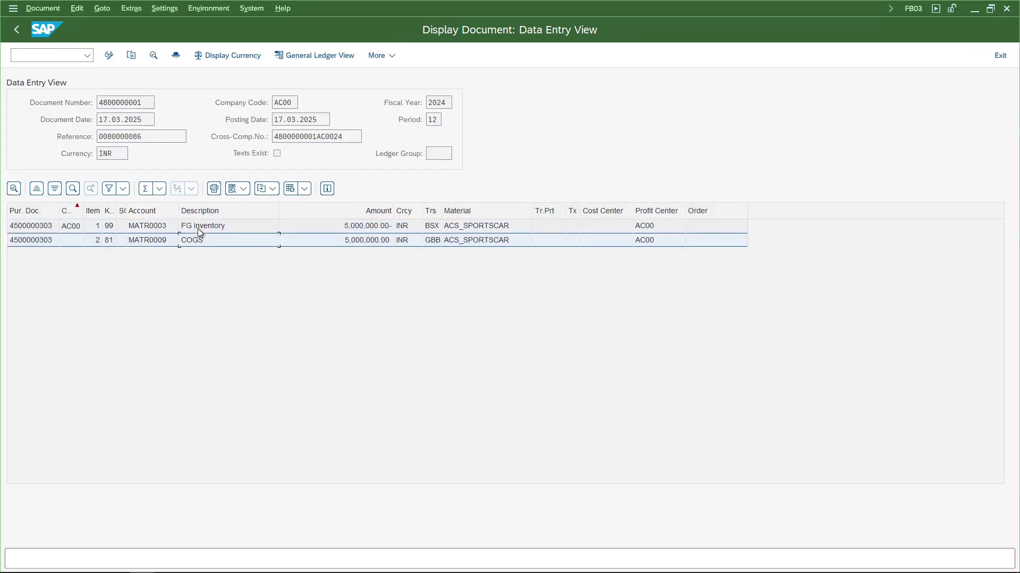
click(370, 227)
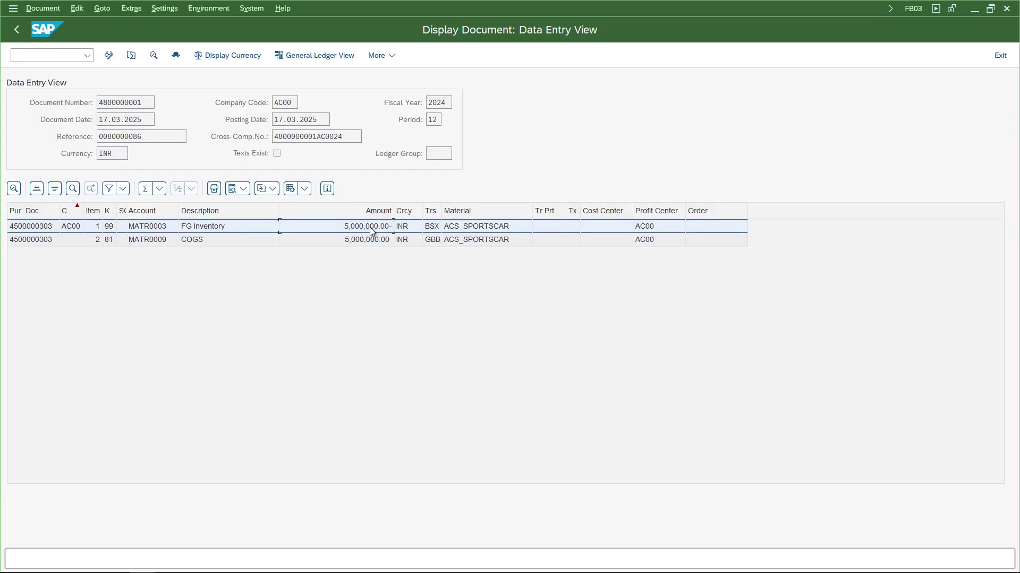
click(205, 243)
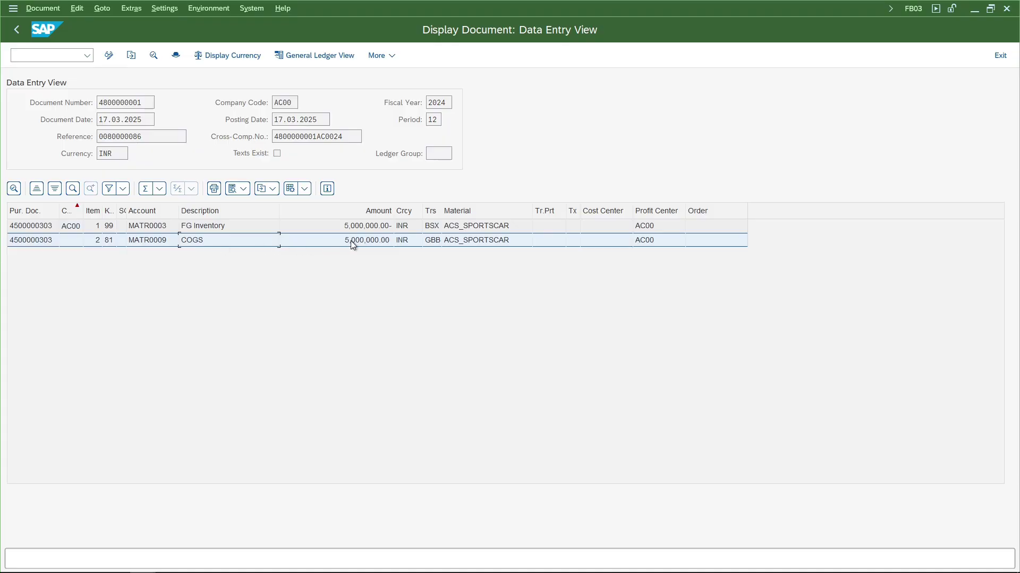
key(F3)
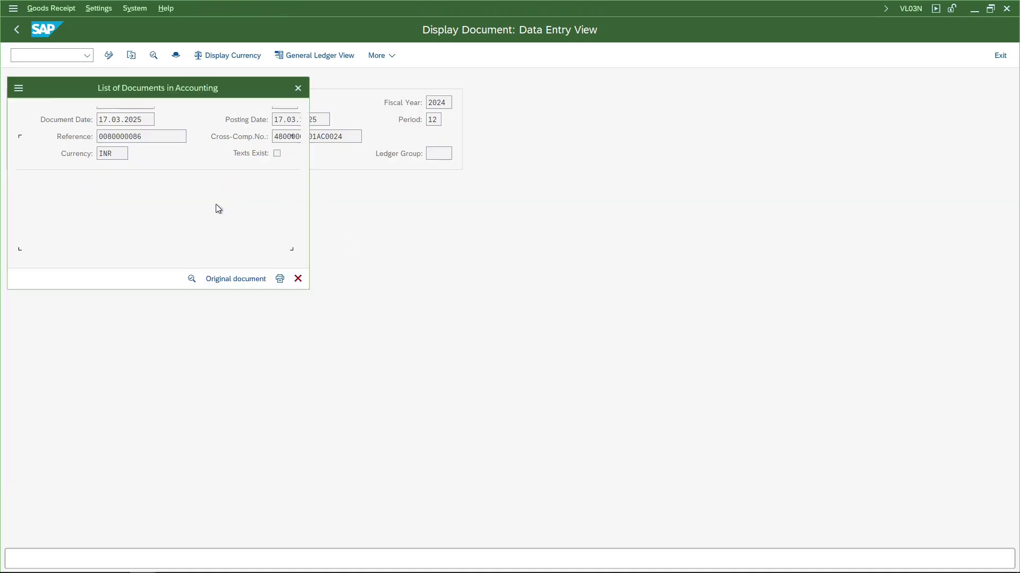
Step: Display the AC20 accounting document and examine its FG Inventory, GRIR and cost price difference postings
click(111, 174)
double_click(112, 173)
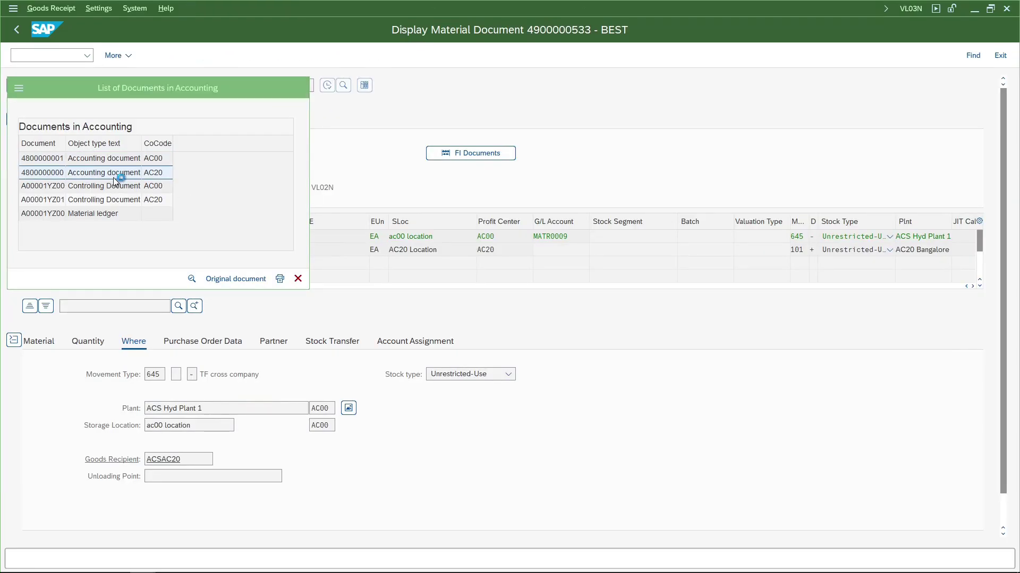
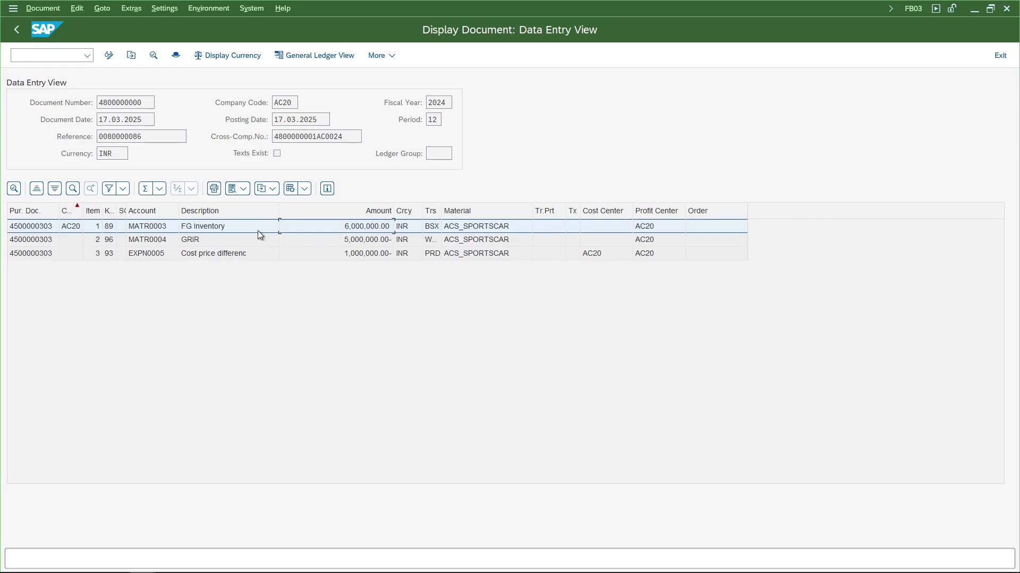
click(229, 230)
click(261, 240)
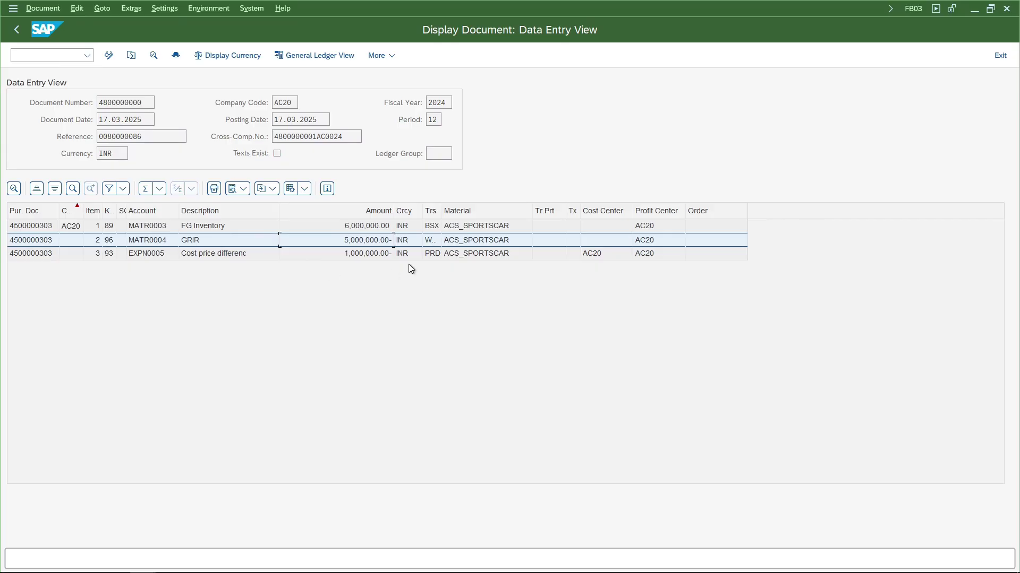
key(Down)
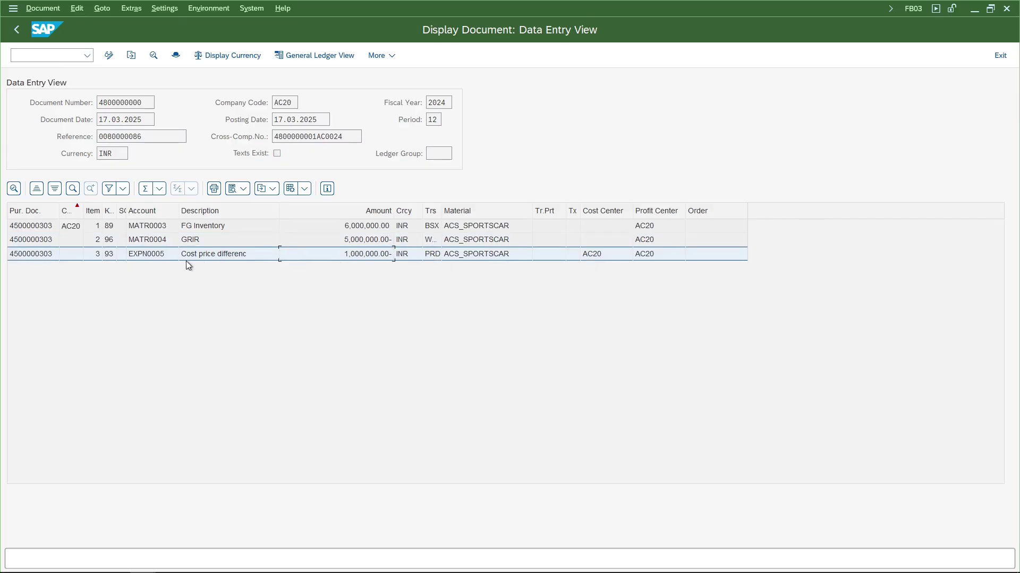
Step: Examine the cross-company number in the AC20 accounting document's header and return to the document list
click(348, 138)
drag(346, 137, 273, 137)
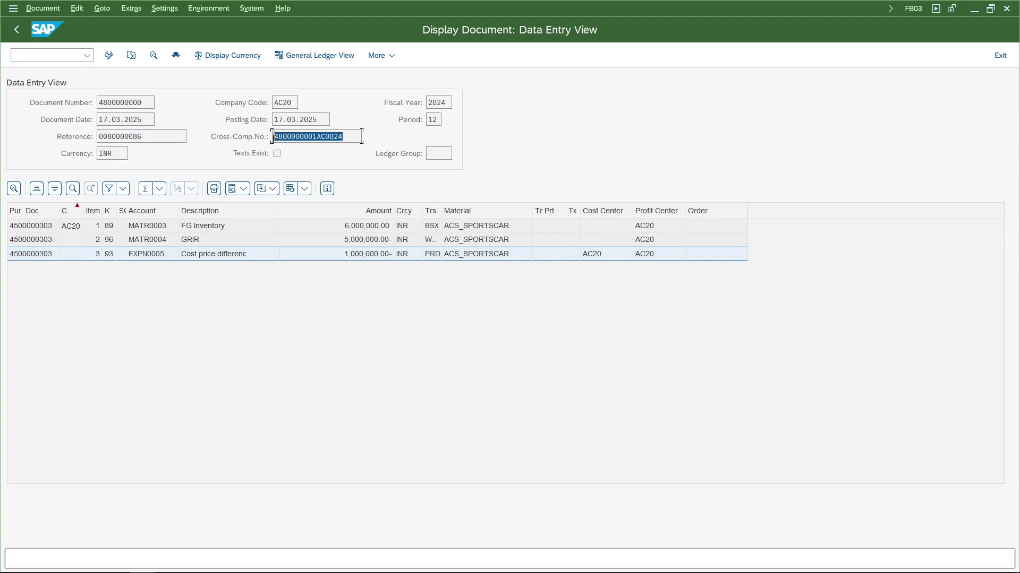
click(317, 137)
drag(348, 137, 273, 137)
key(F3)
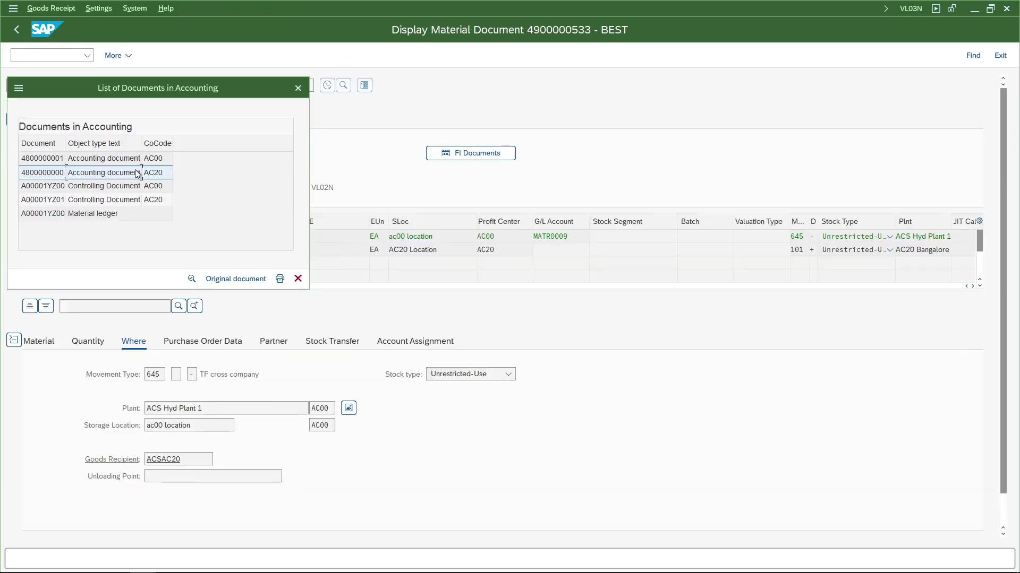
Step: Reopen the AC00 accounting document and examine the parts of its cross-company number for comparison
double_click(123, 161)
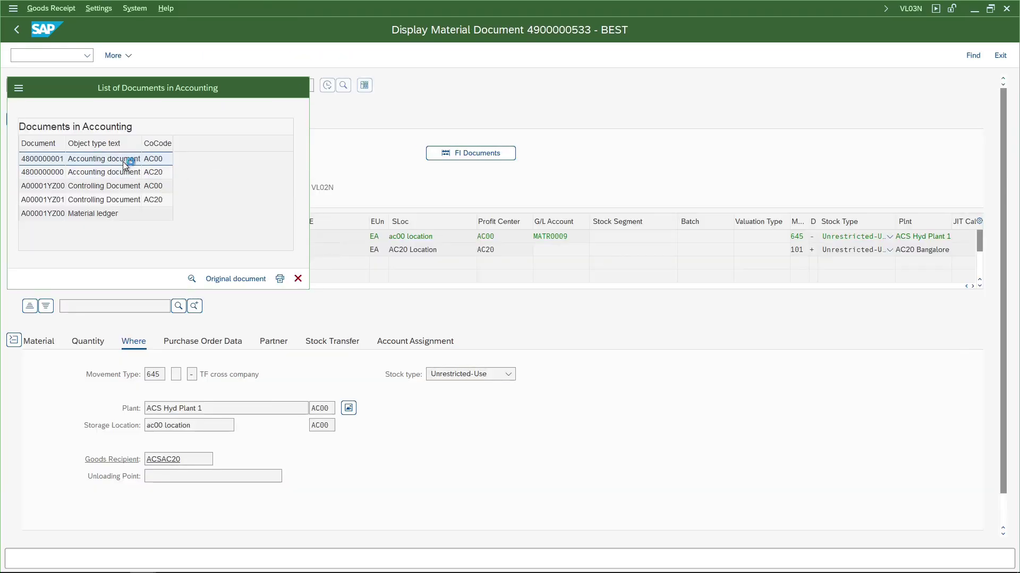
drag(349, 137, 268, 136)
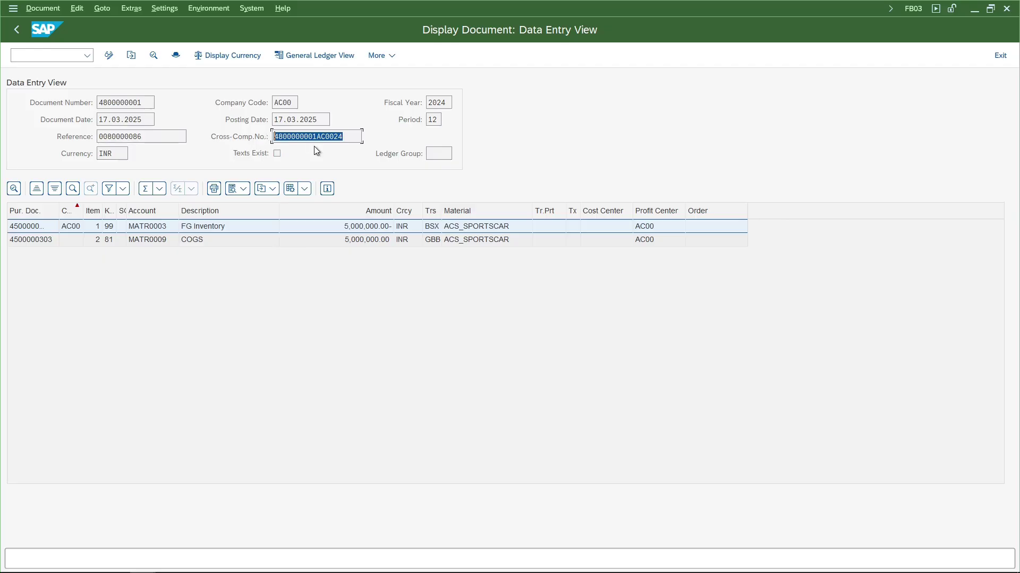
click(339, 137)
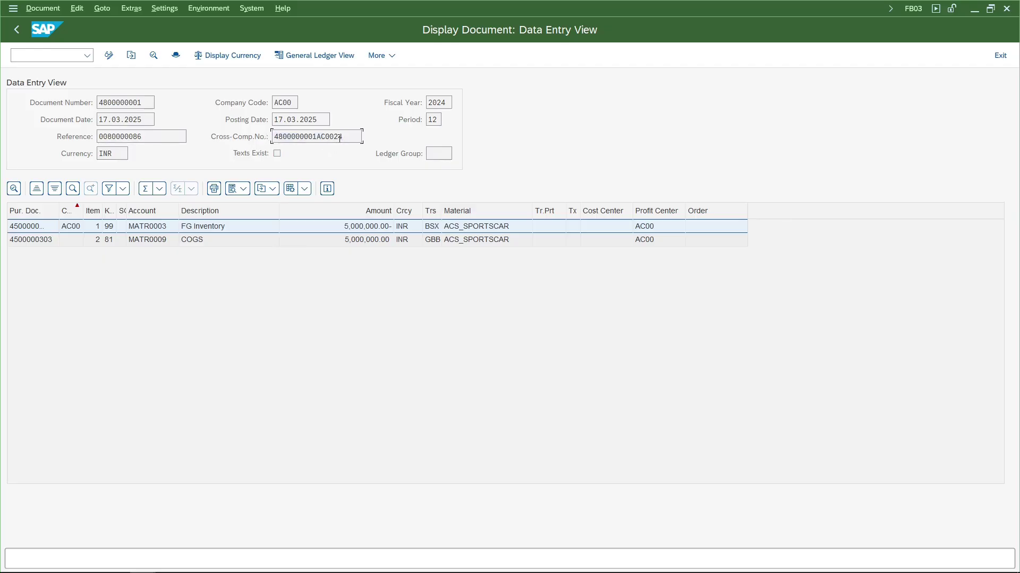
click(313, 138)
drag(302, 138, 335, 137)
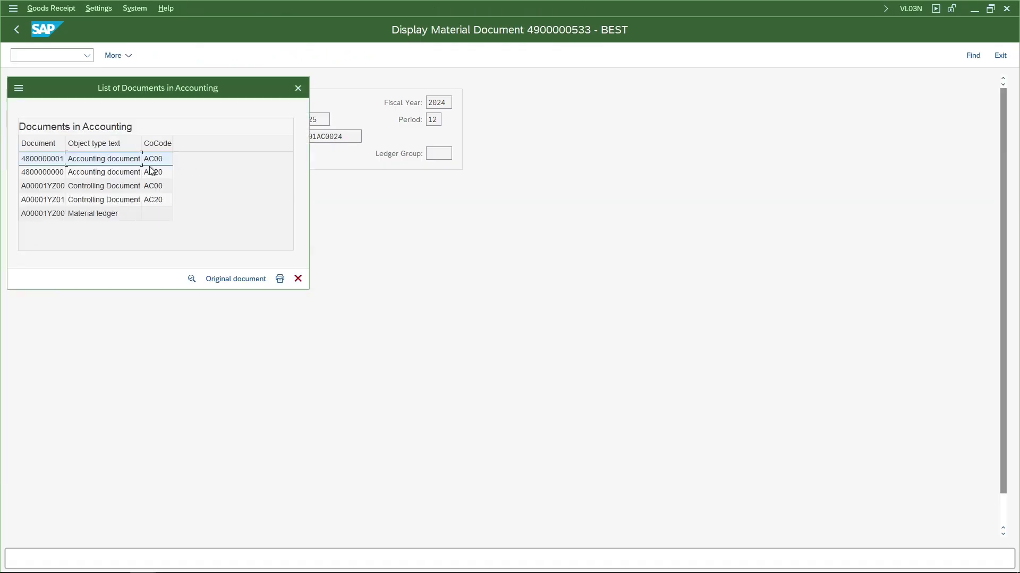
Step: Reopen the AC20 accounting document and check its cross-company number against the AC00 document
click(120, 172)
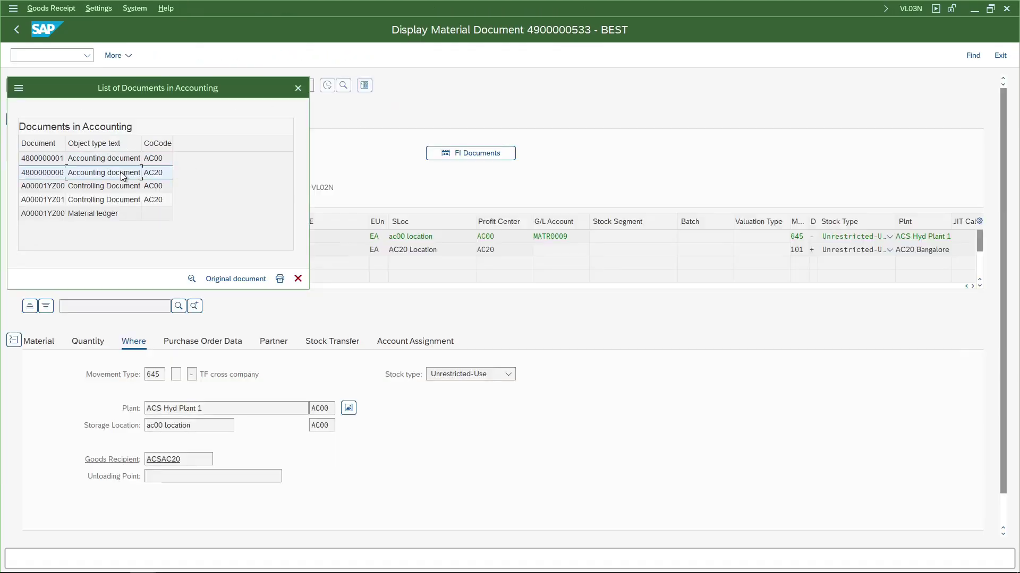
double_click(120, 172)
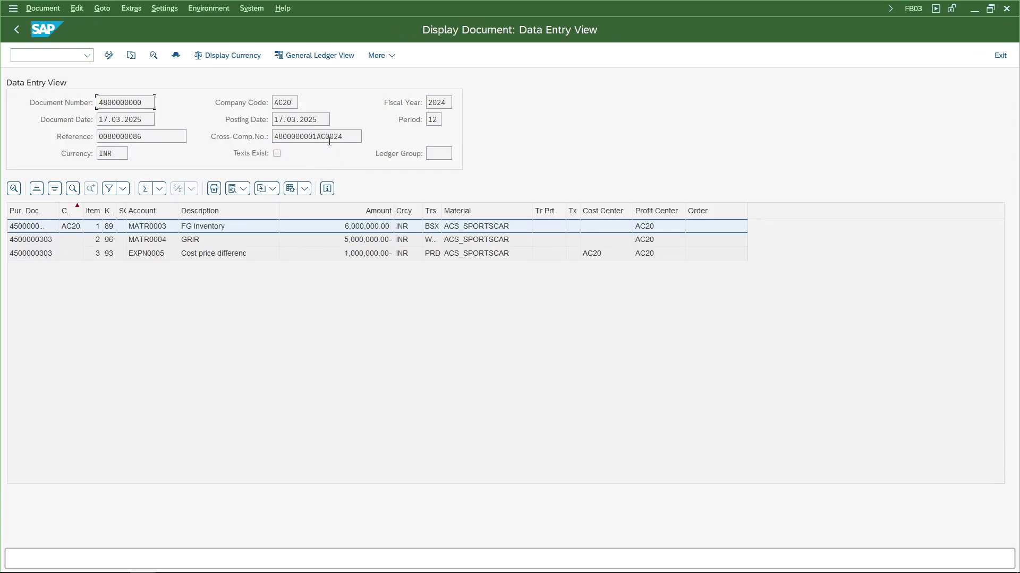
drag(317, 137, 268, 137)
drag(351, 137, 250, 141)
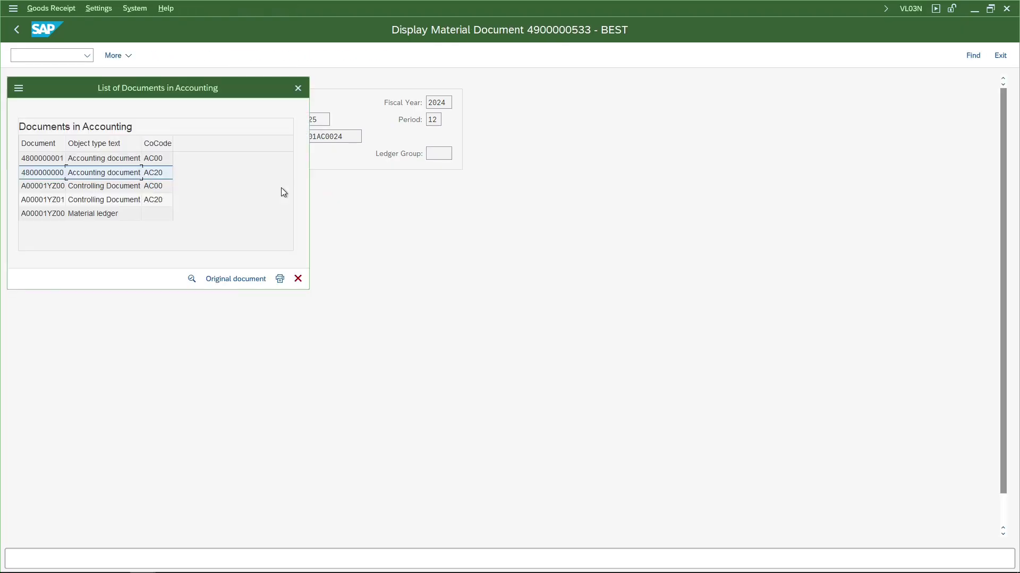
Step: Display the AC00 controlling document, expand it to examine its cost posting, and return to the delivery's document flow
click(102, 187)
double_click(102, 187)
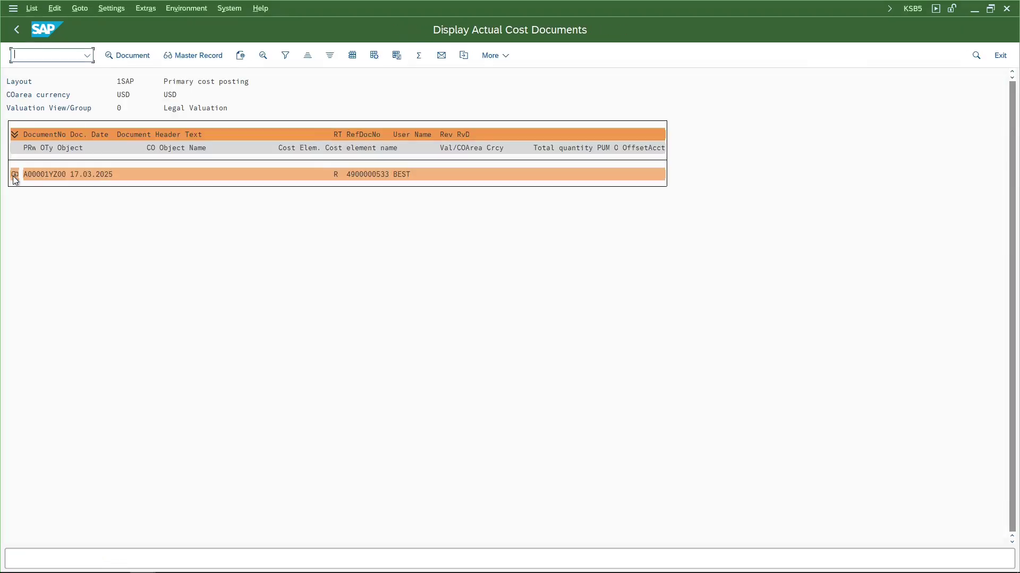
click(14, 175)
click(55, 188)
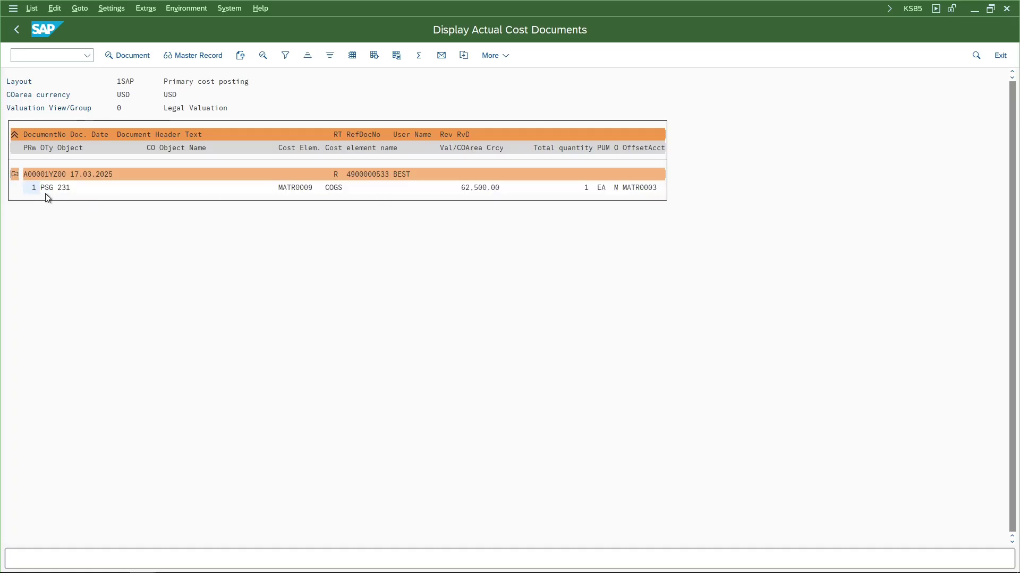
key(F3)
click(212, 258)
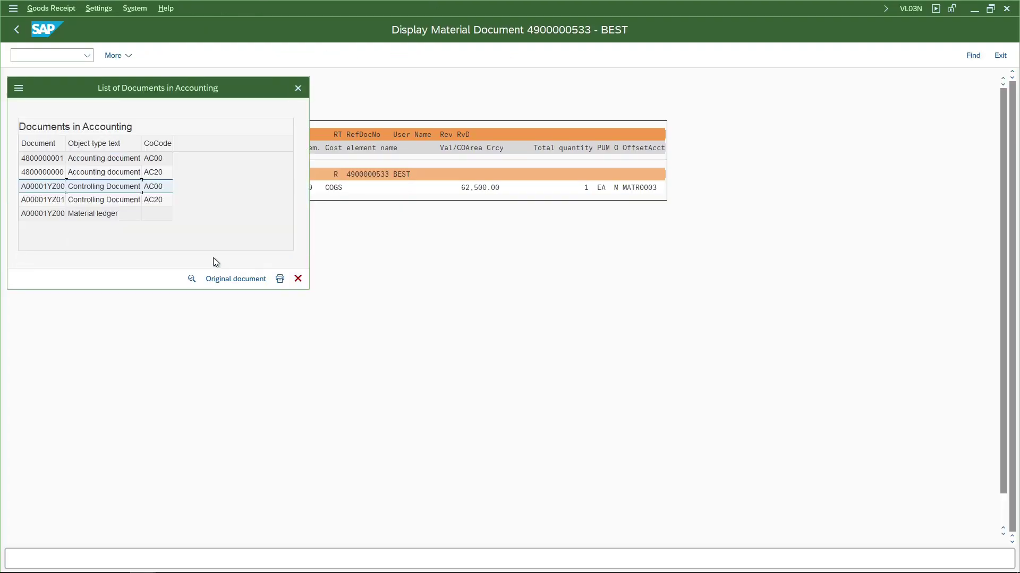
key(Escape)
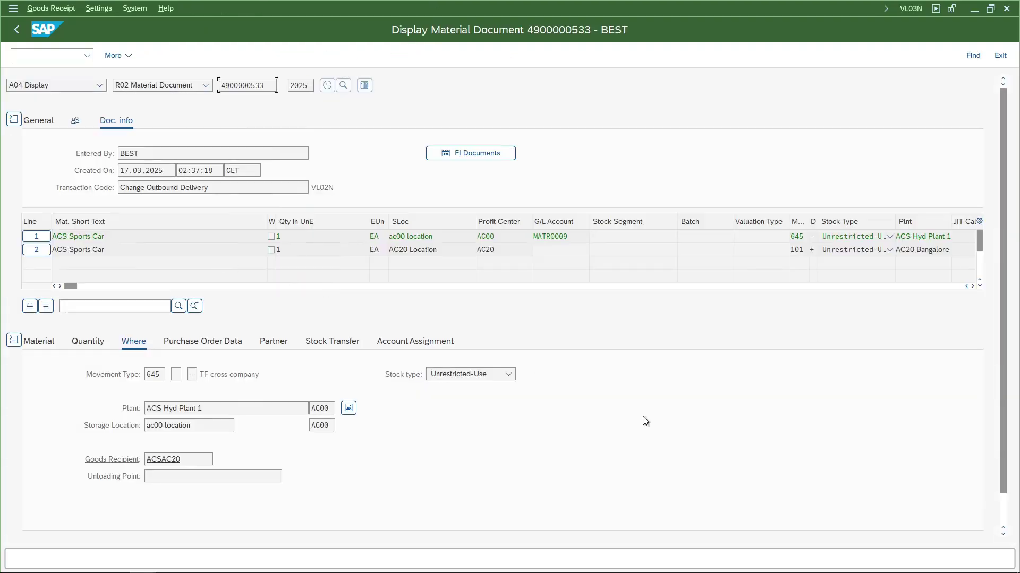
key(F3)
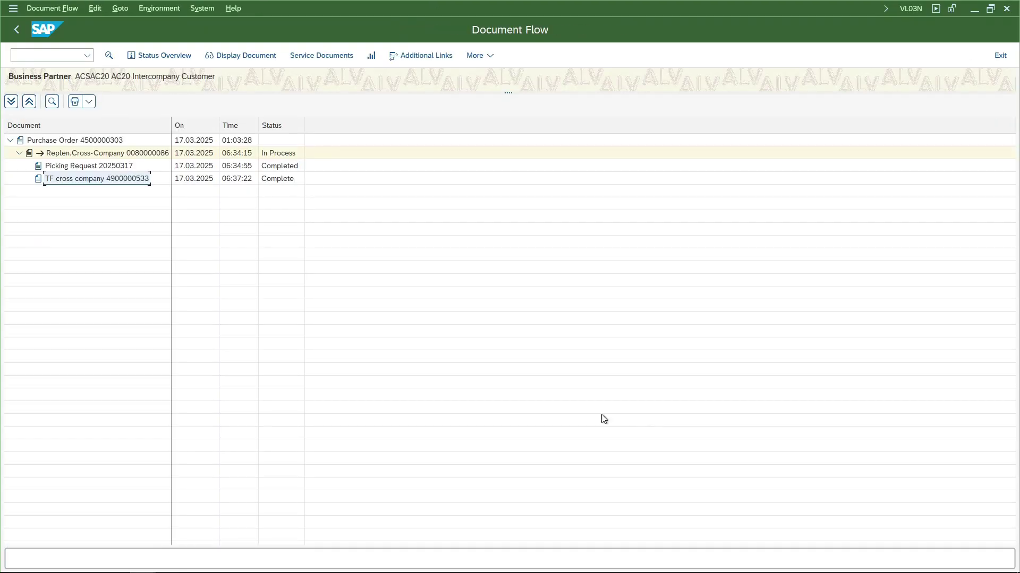